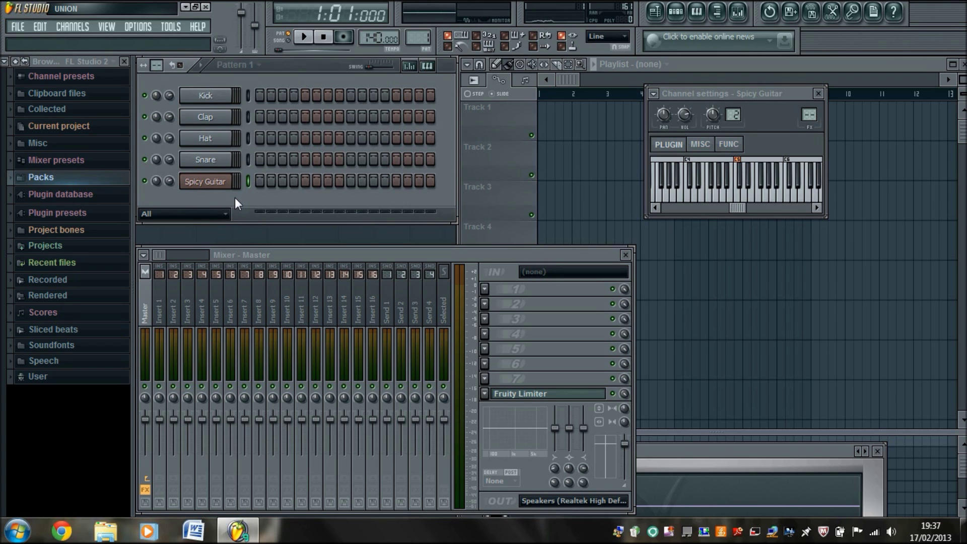
Step: Open the Spicy Guitar channel's plugin editor along with its channel settings
left_click(227, 182)
right_click(229, 181)
left_click(688, 207)
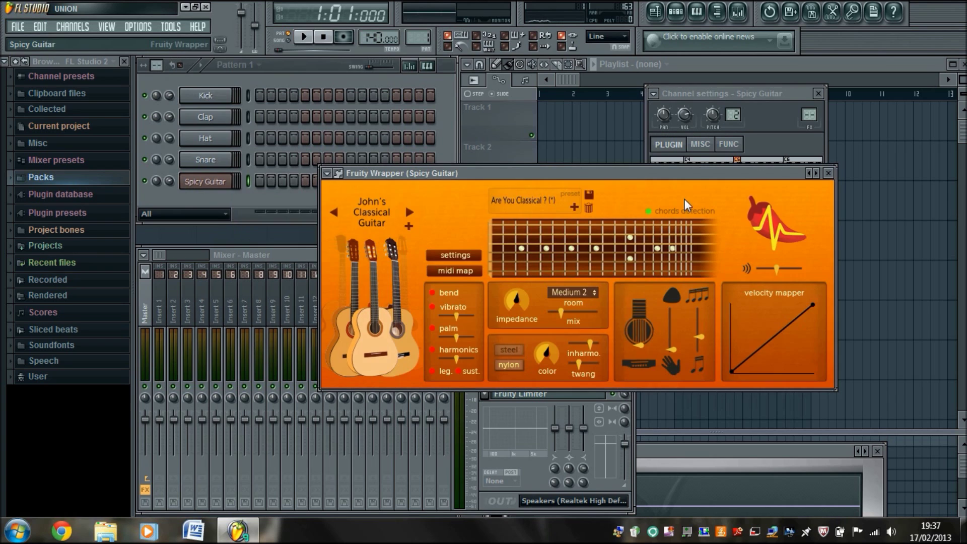
left_click(747, 177)
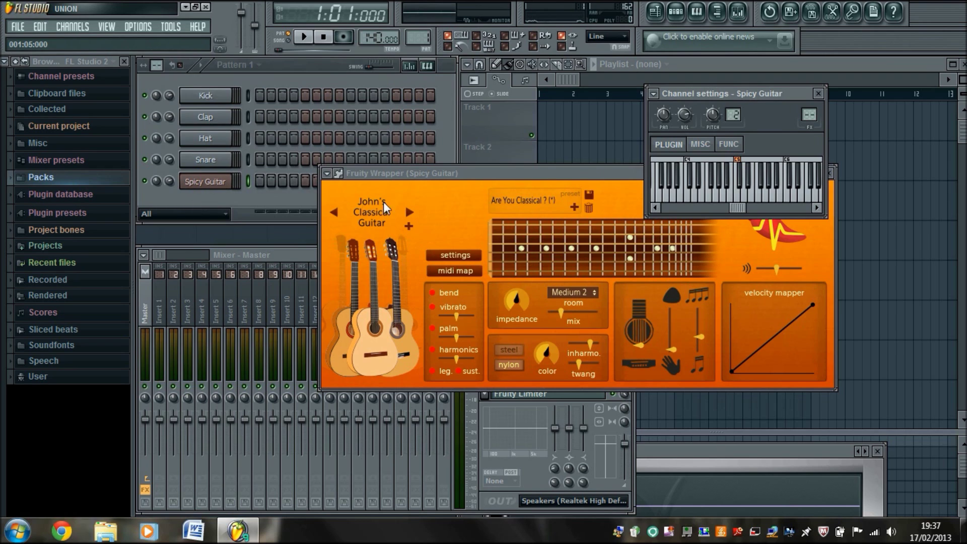
Step: Load the Electro acoustic 1 preset in the Spicy Guitar plugin
left_click(494, 166)
left_click(327, 174)
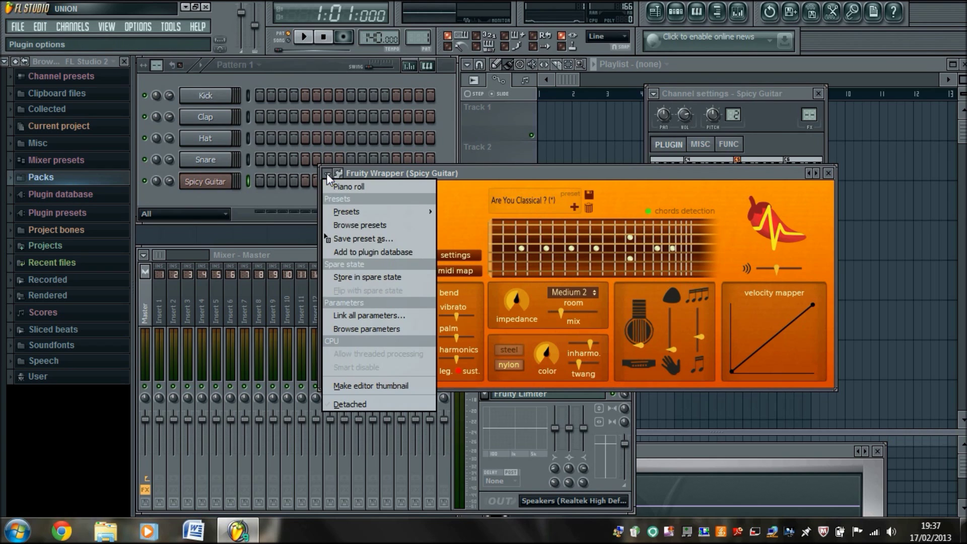
mouse_move(370, 215)
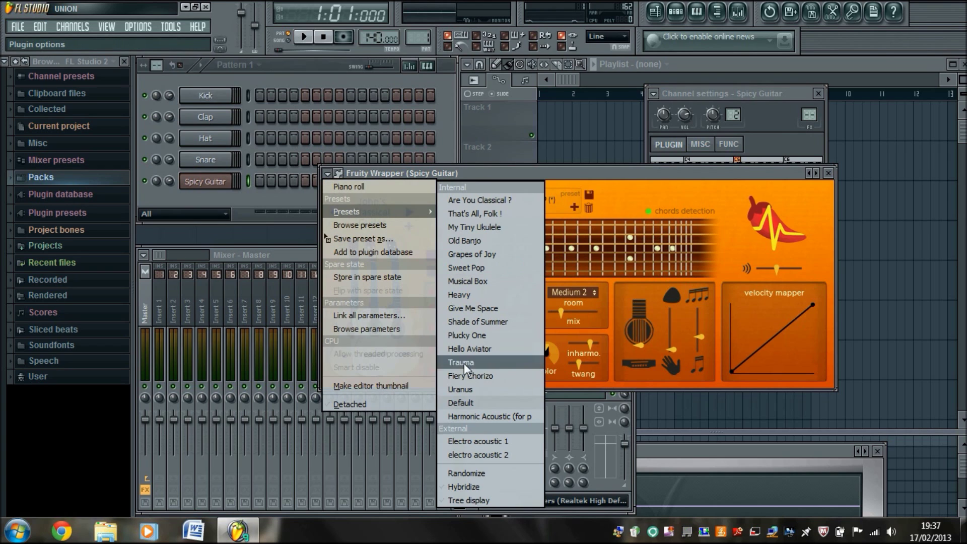
left_click(497, 446)
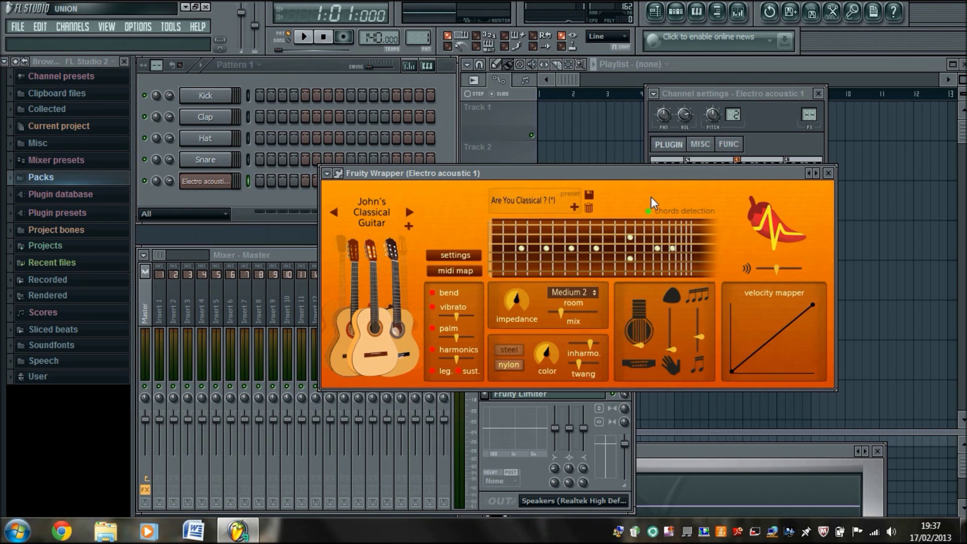
Step: Rearrange the channel settings and guitar plugin windows so the test keyboard and the first mixer tracks are accessible
left_click(748, 188)
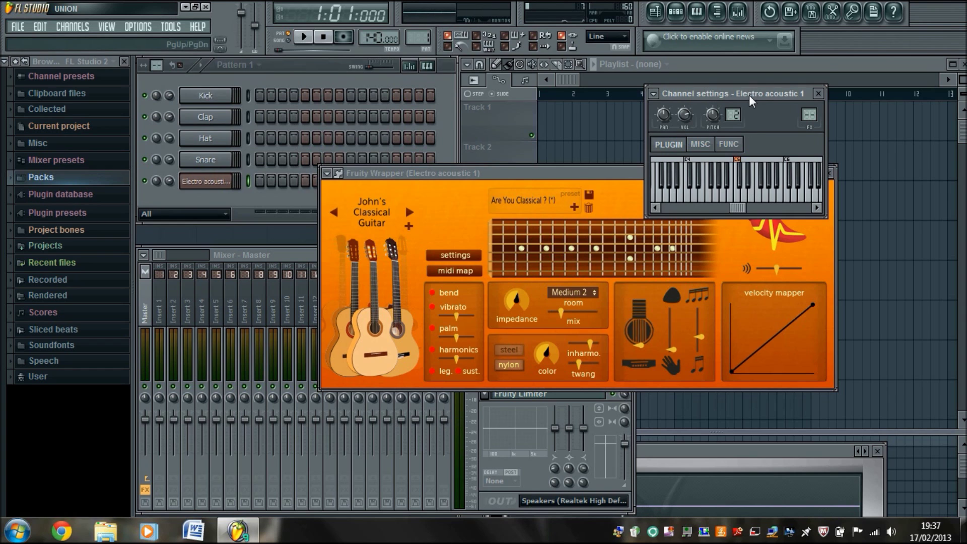
left_click_drag(751, 101, 747, 61)
left_click_drag(611, 181, 538, 189)
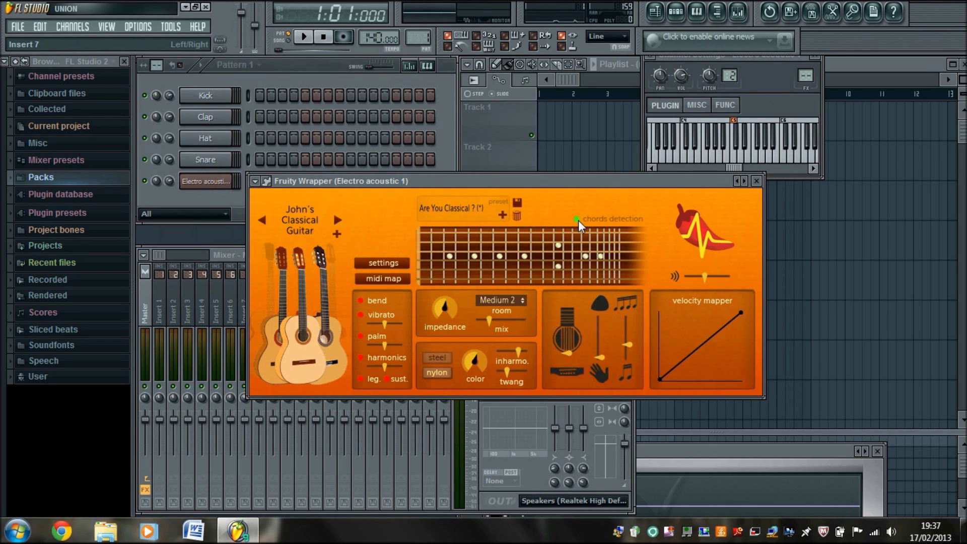
left_click_drag(604, 182, 729, 159)
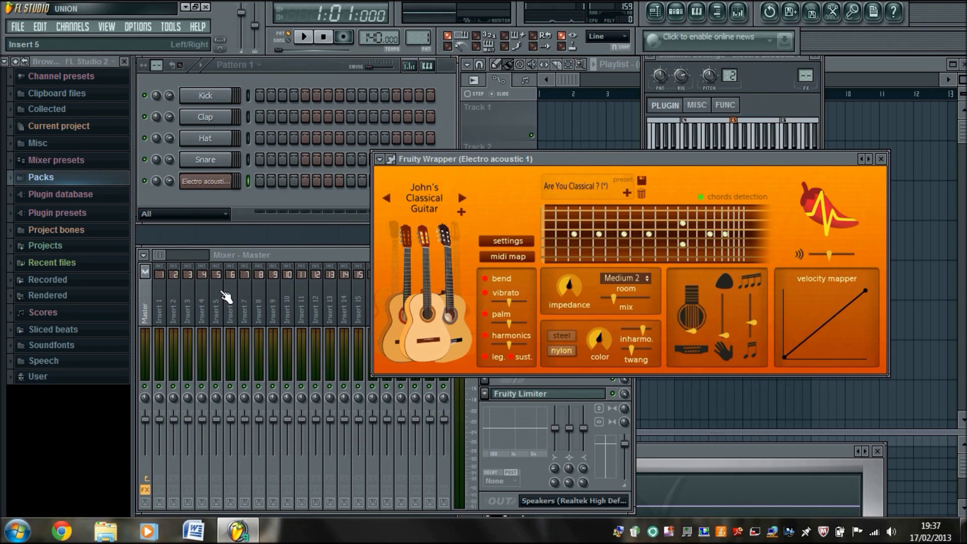
Step: Route the guitar channel to mixer track 5 and select Insert 5
left_click(201, 298)
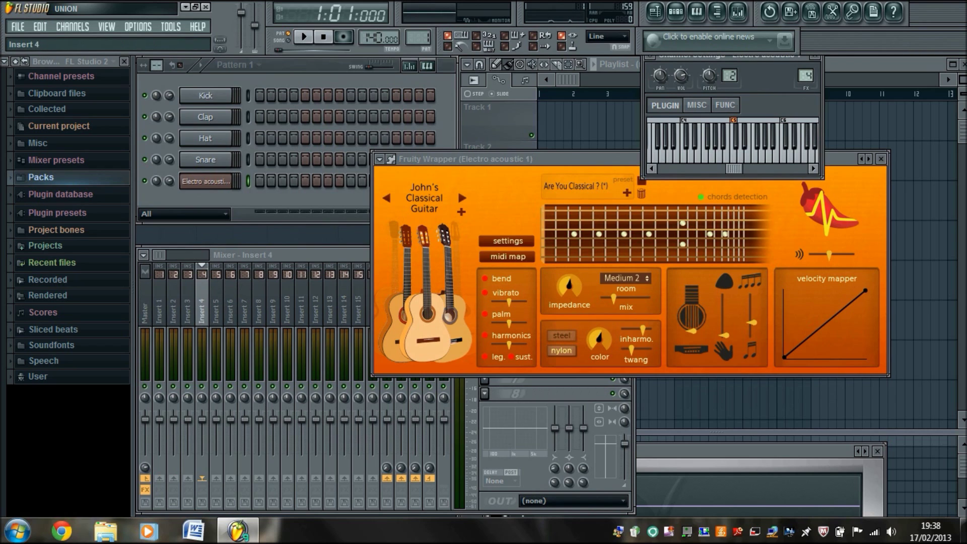
left_click_drag(805, 76, 806, 72)
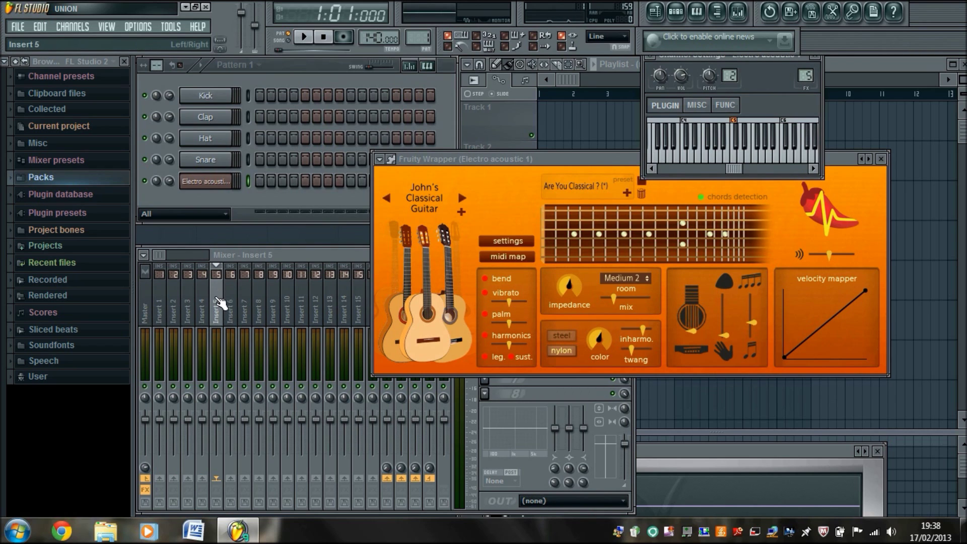
left_click(216, 303)
Step: Add Fruity Parametric EQ to the first effect slot of Insert 5 and load its Electro Acoustic preset
left_click(513, 290)
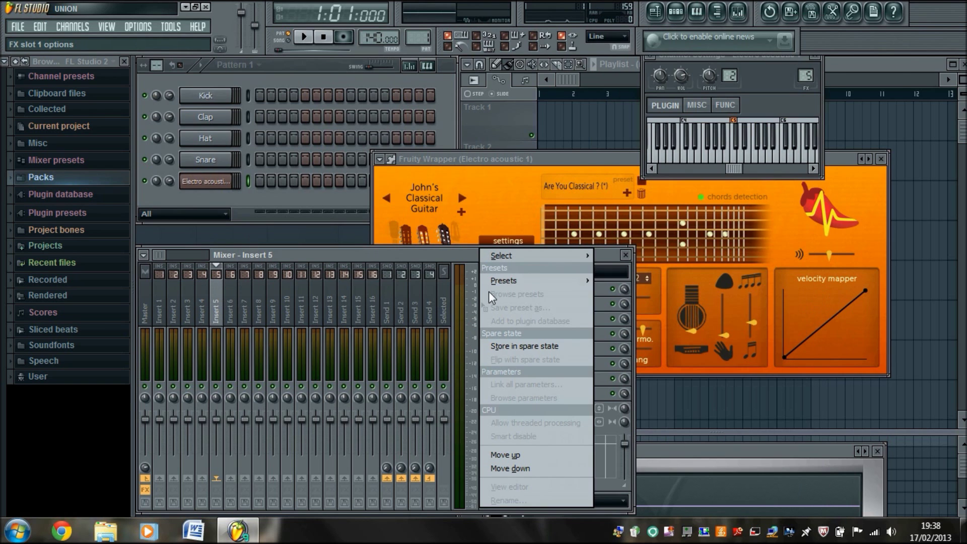
mouse_move(498, 261)
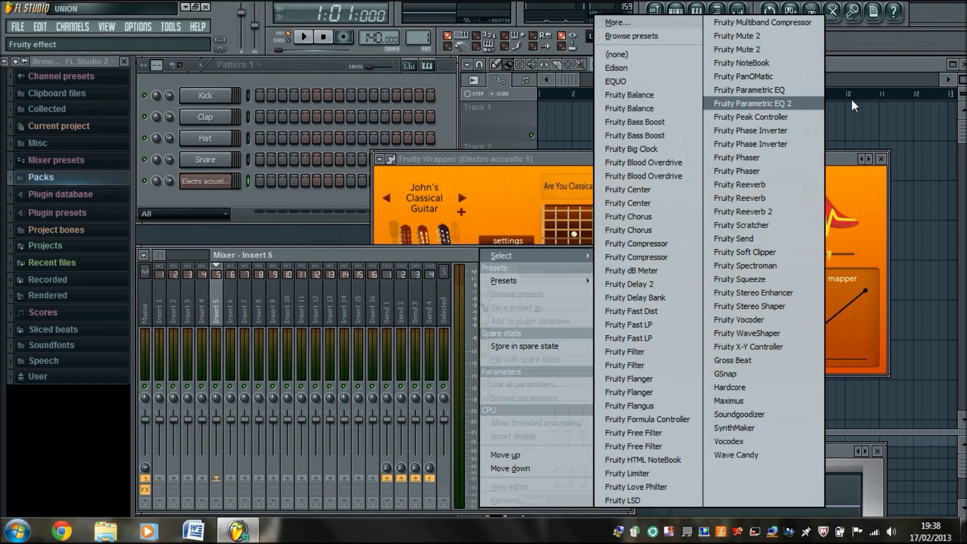
left_click(790, 97)
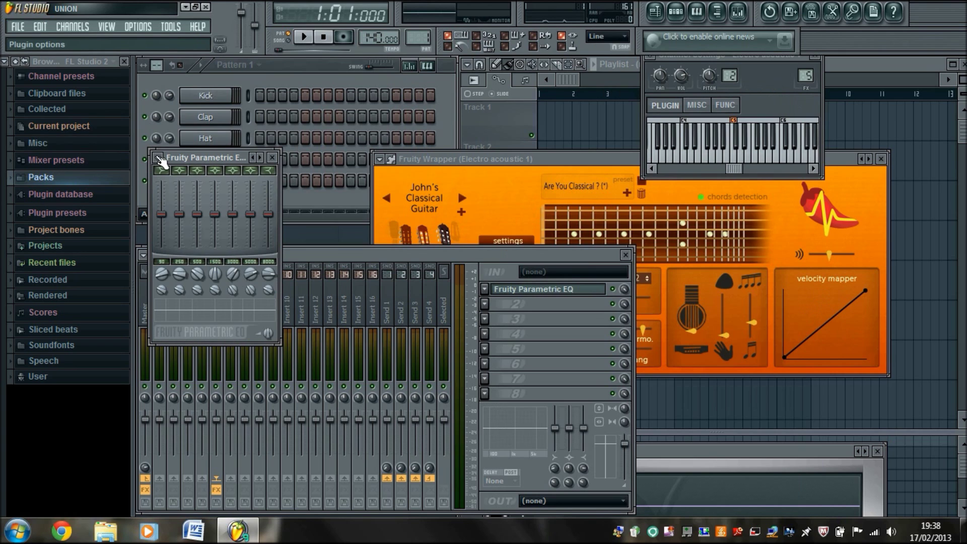
left_click(157, 157)
mouse_move(176, 196)
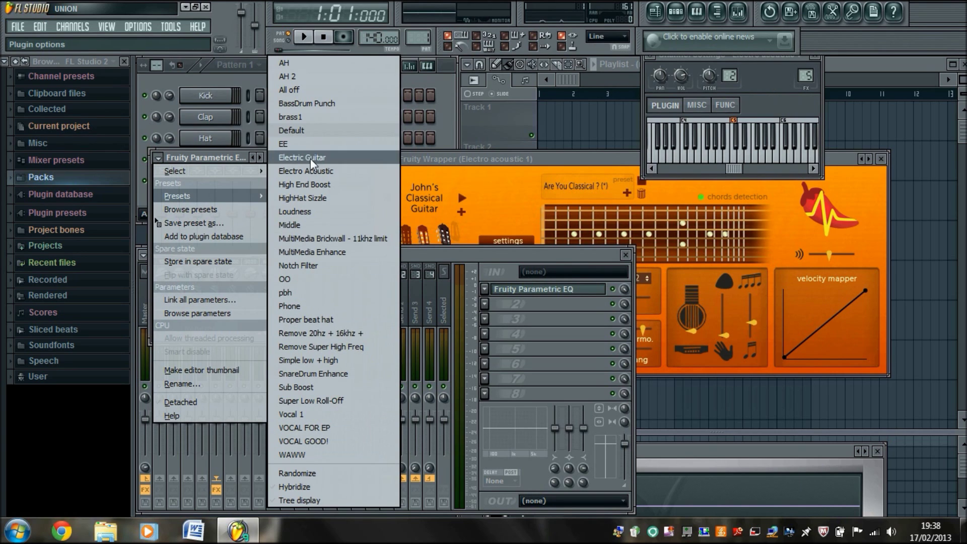
left_click(318, 174)
left_click_drag(228, 160, 285, 171)
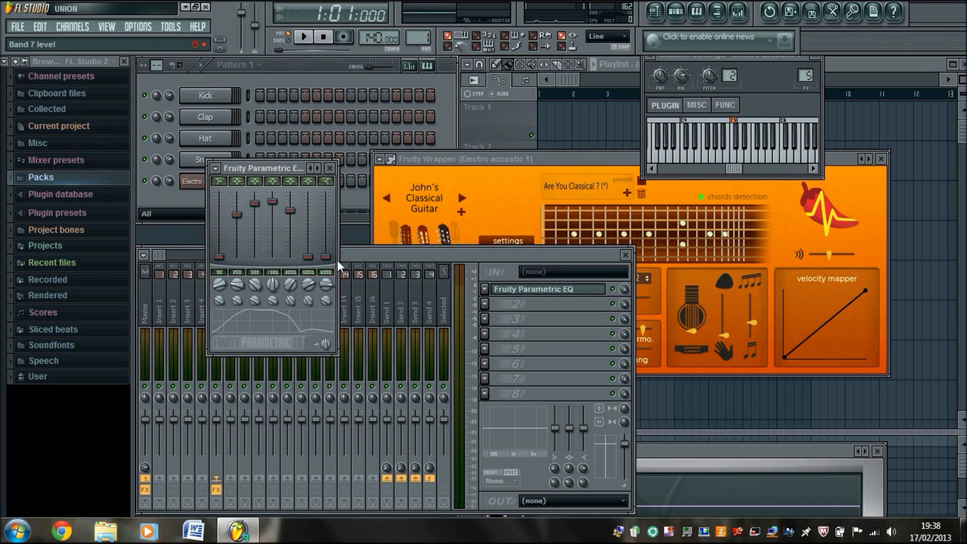
Step: Close the guitar plugin editor and play test notes to hear the guitar through the parametric EQ
left_click(485, 305)
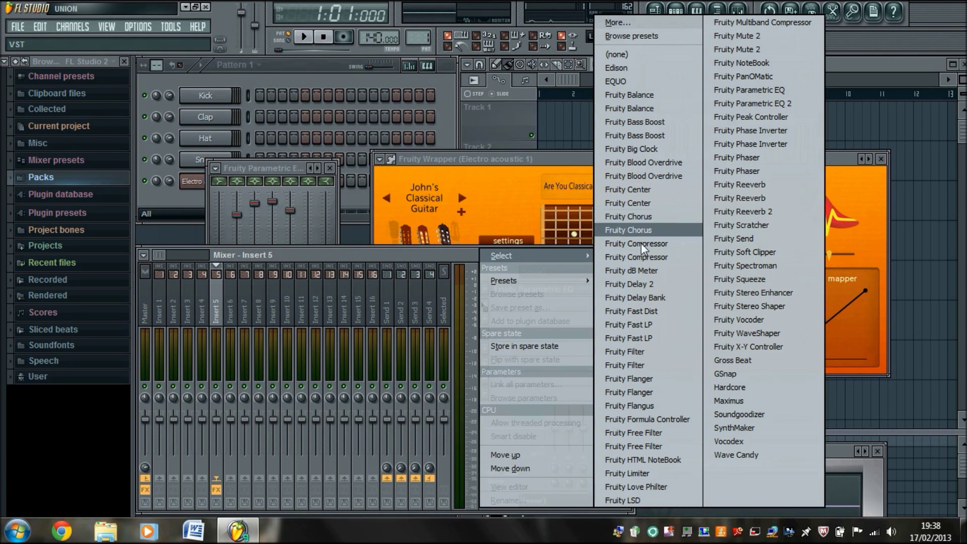
left_click(484, 184)
left_click(715, 141)
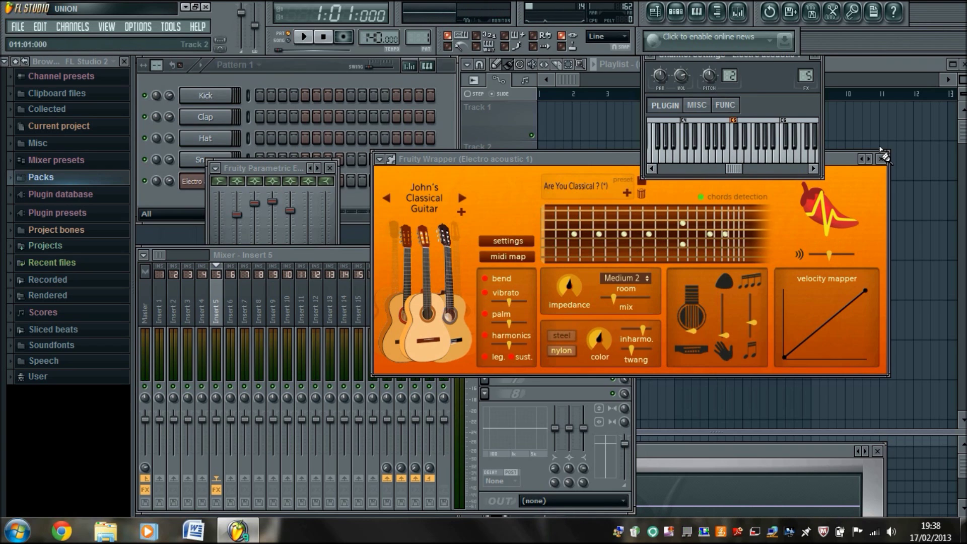
left_click(882, 158)
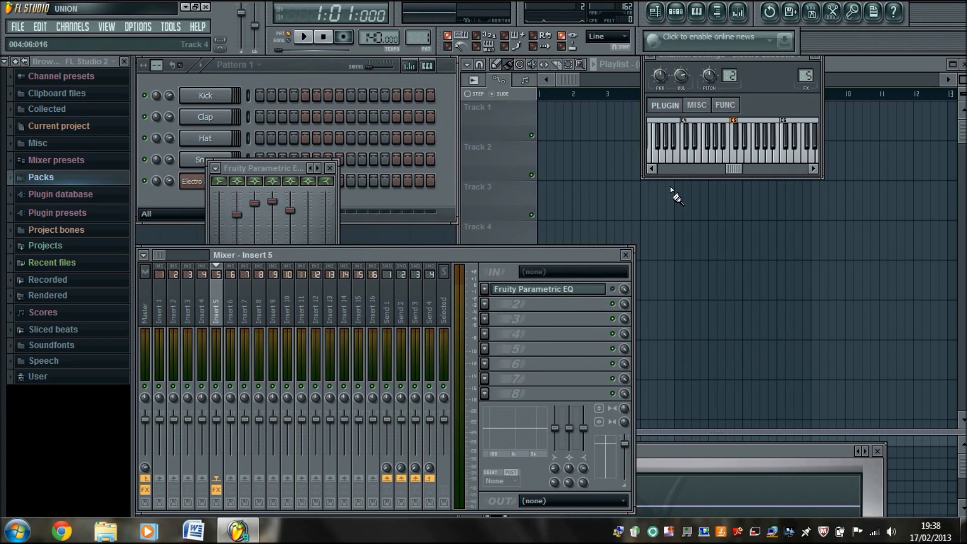
left_click(696, 154)
left_click(740, 152)
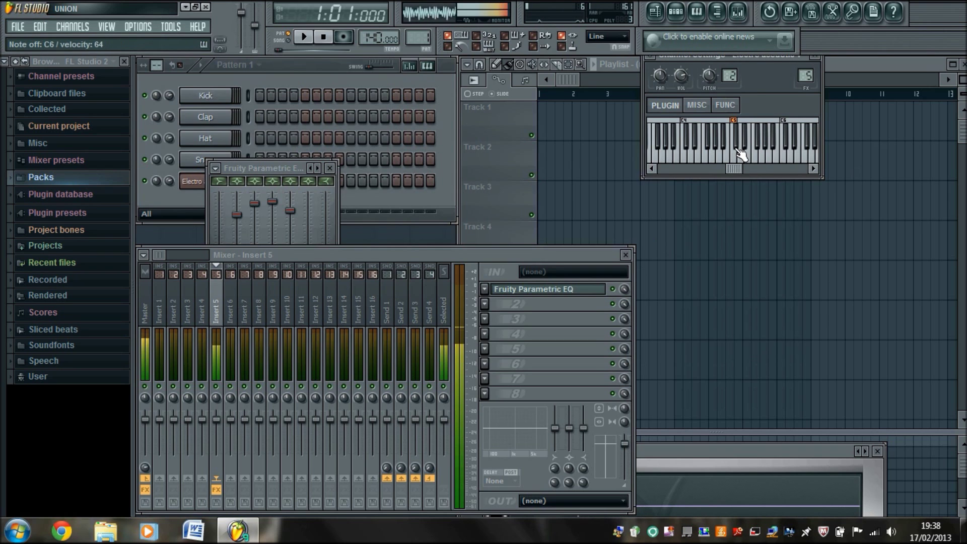
Step: Add Fruity Blood Overdrive to the second effect slot of Insert 5 and load its Electro Acoustic preset
left_click(485, 305)
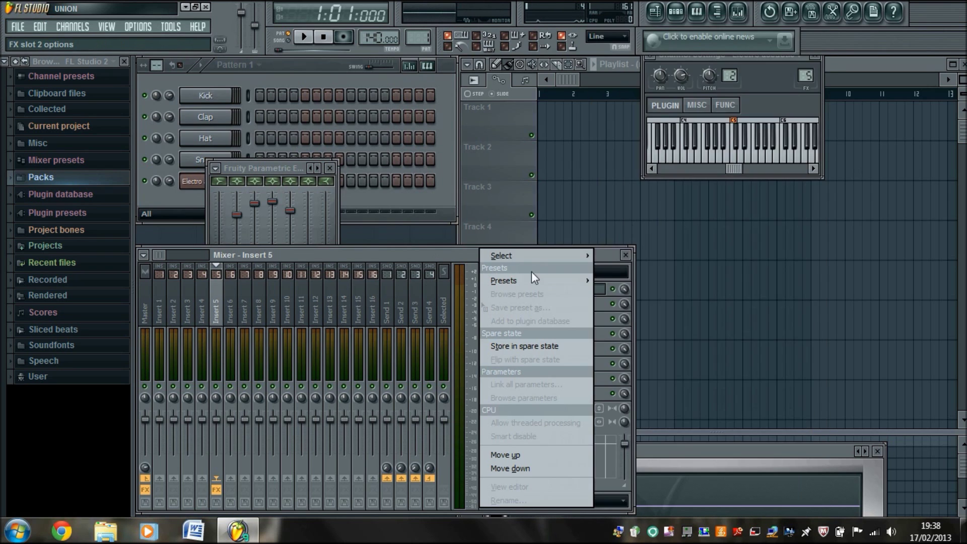
mouse_move(531, 257)
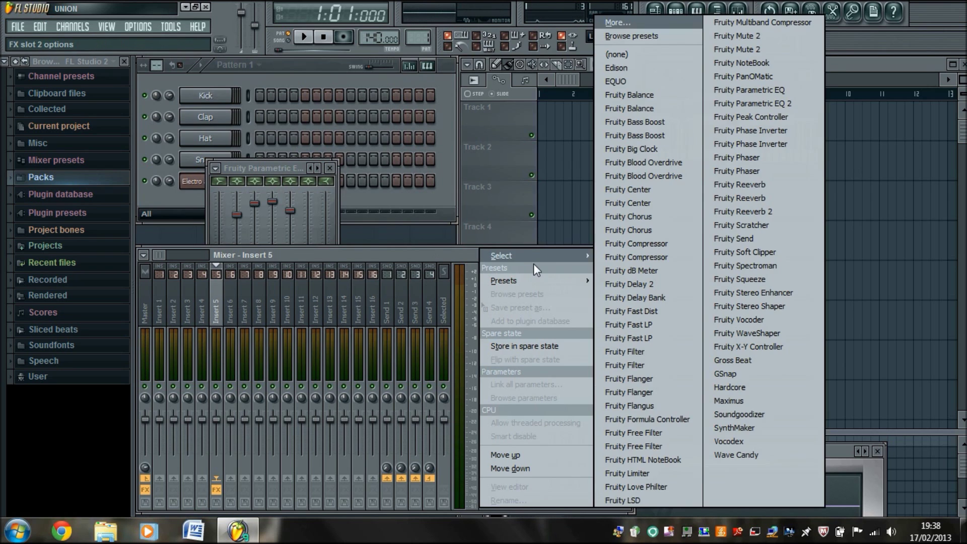
left_click(683, 162)
left_click(200, 197)
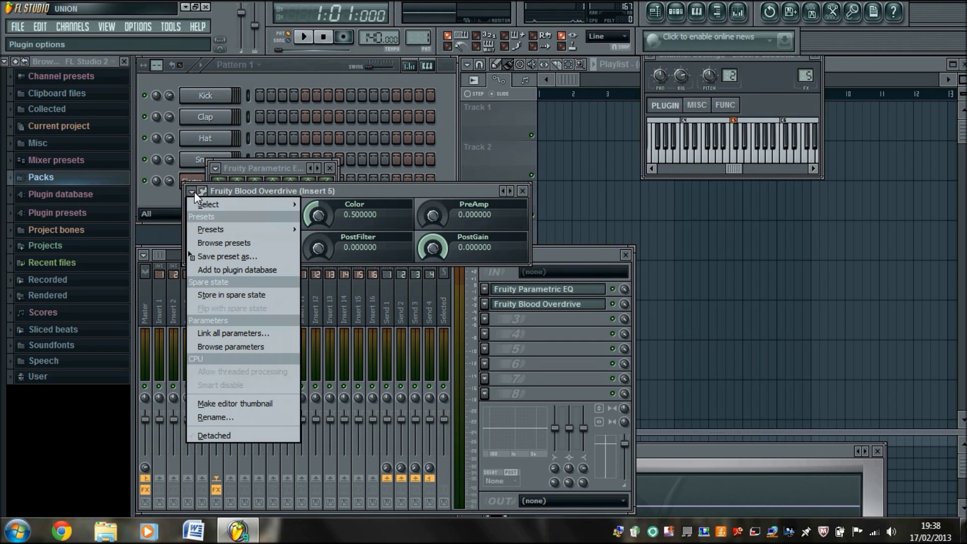
mouse_move(223, 233)
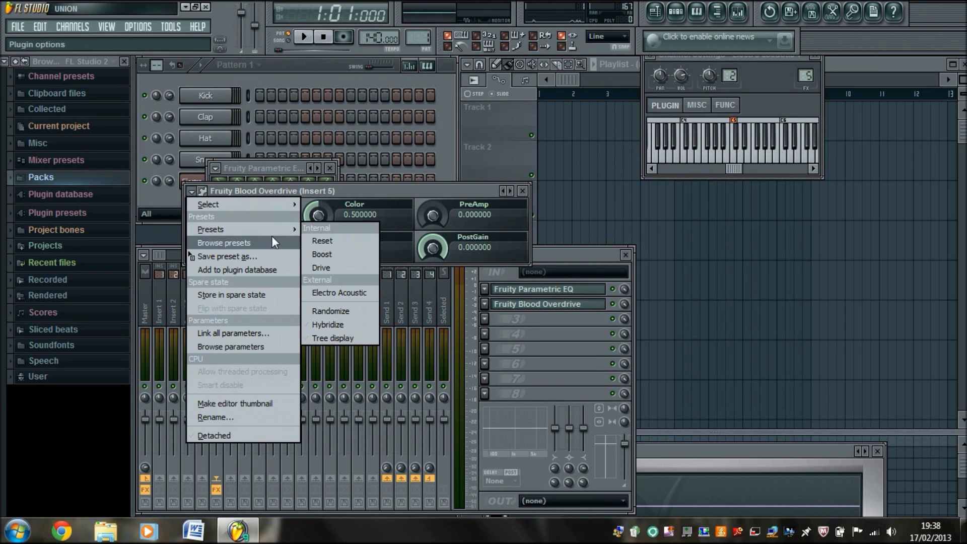
left_click(351, 290)
left_click_drag(409, 190, 485, 182)
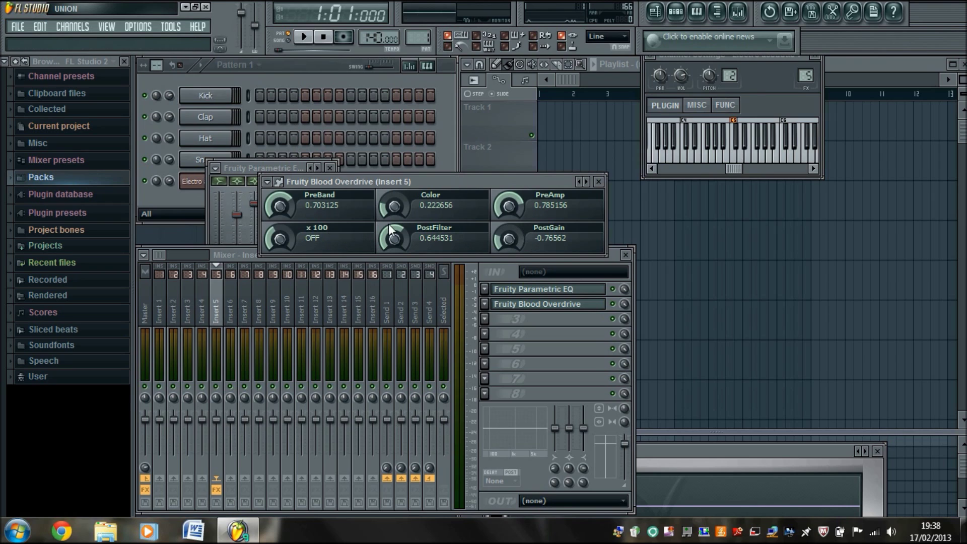
Step: Play a run of test notes on the guitar channel to hear the overdrive's effect
left_click(734, 159)
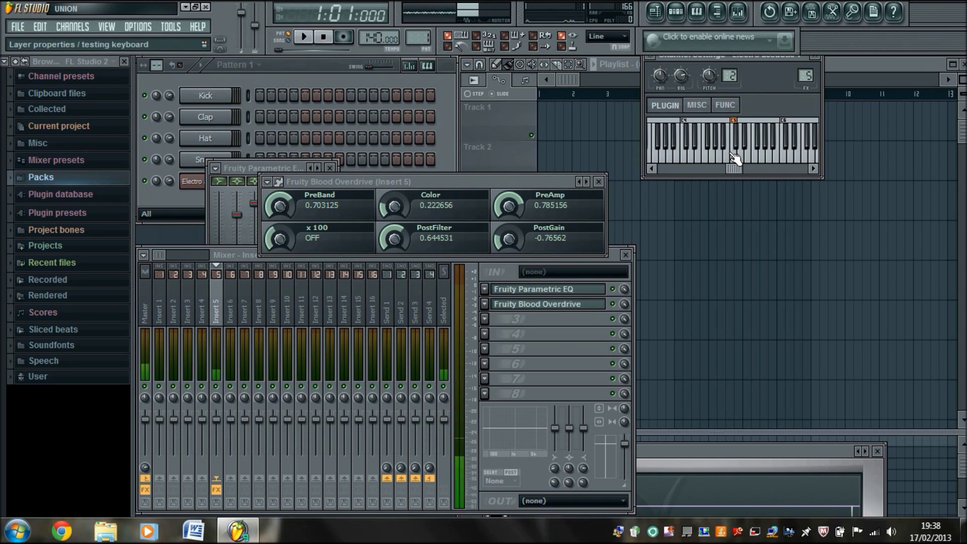
key("b")
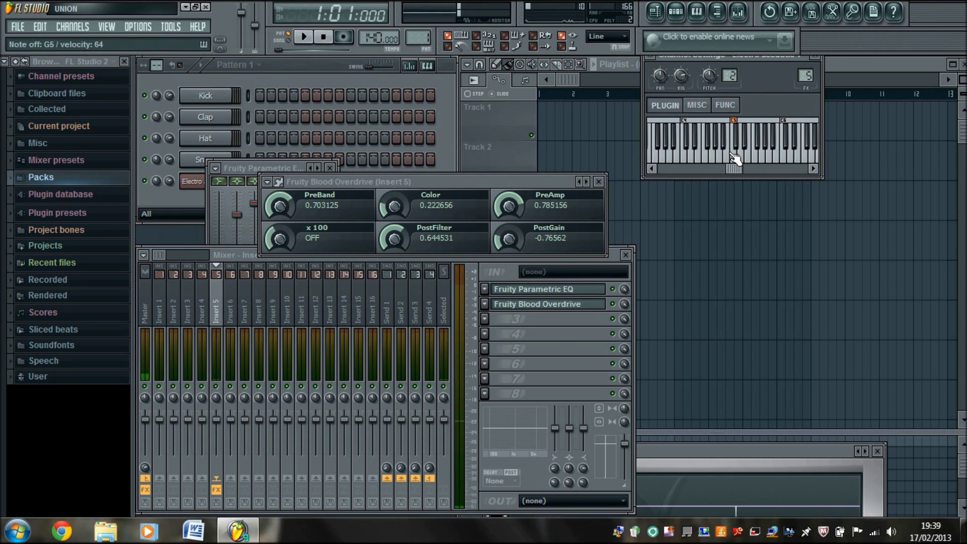
key("b")
key("v")
key("n")
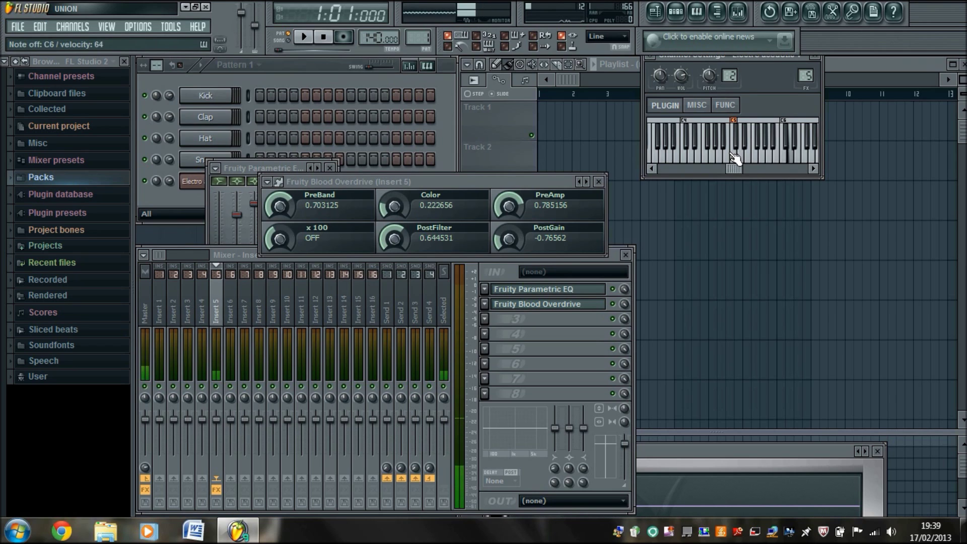
key("comma")
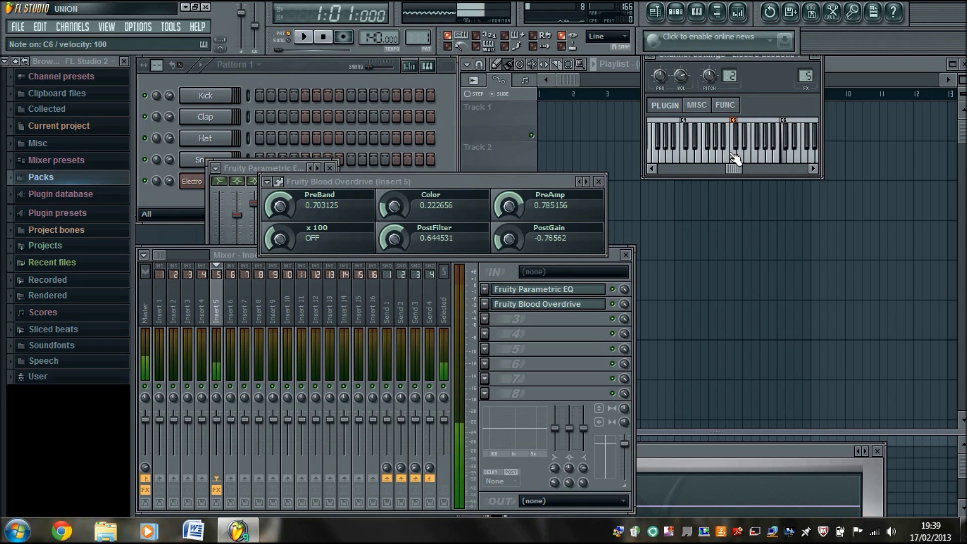
key("n")
key("n")
key("n")
key("comma")
key("comma")
key("n")
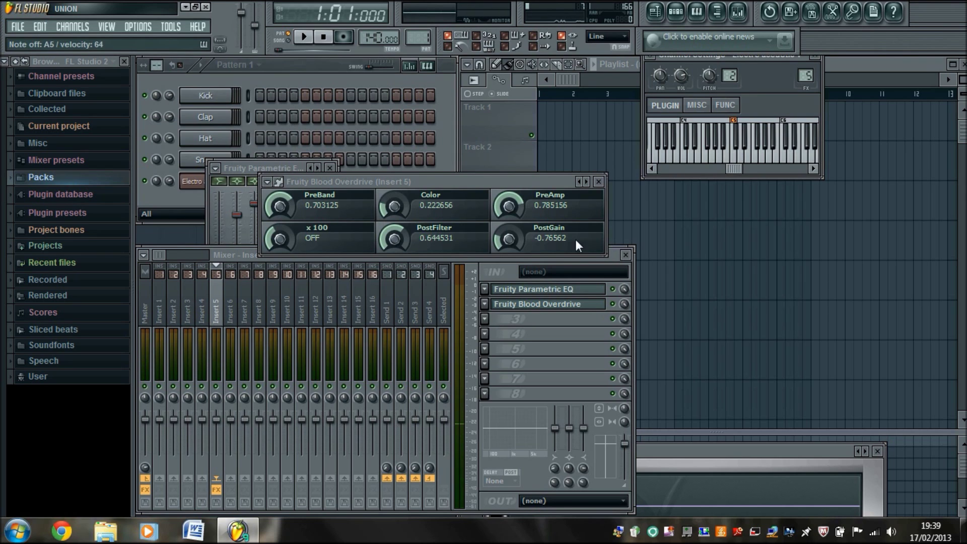
Step: Add EQUO to the third effect slot of Insert 5 and load its Electro Acoustic preset
left_click(484, 320)
mouse_move(564, 256)
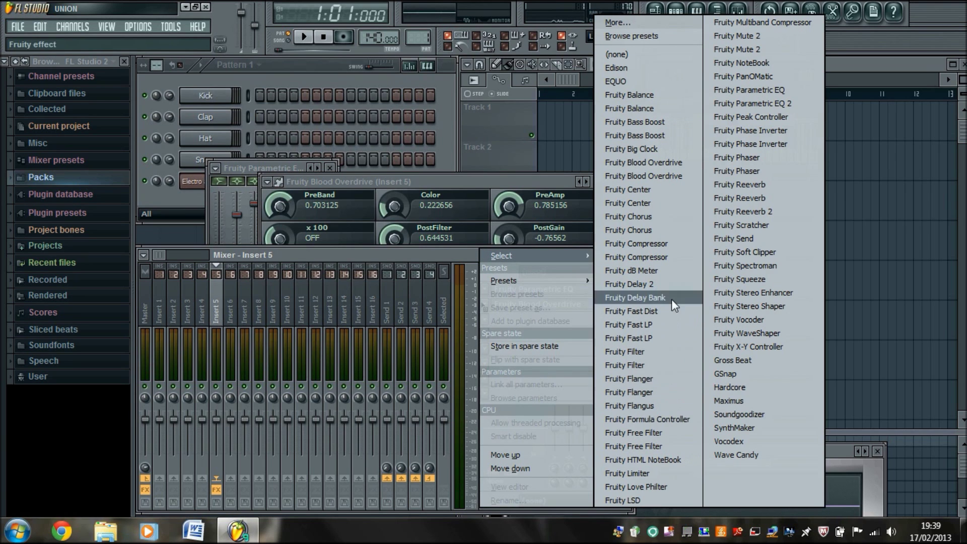
left_click(645, 81)
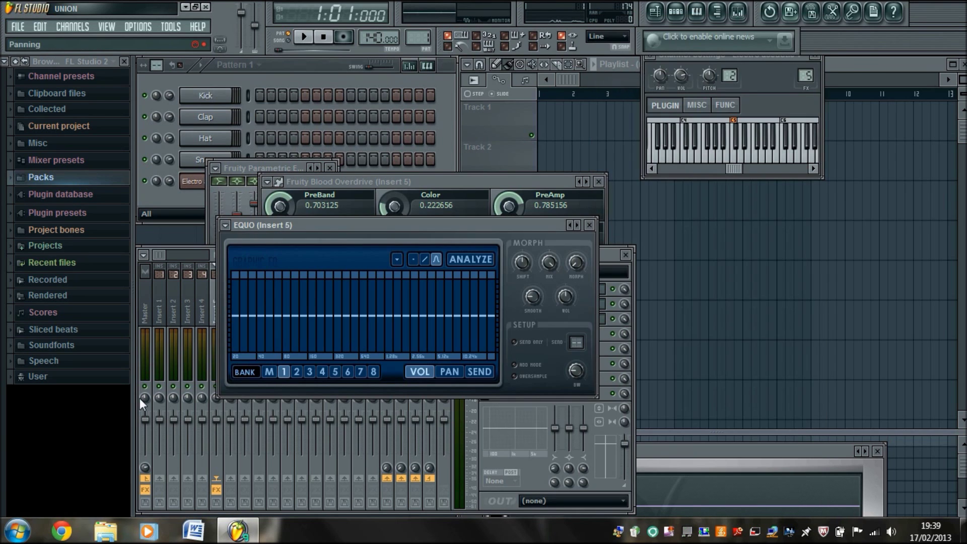
left_click(225, 226)
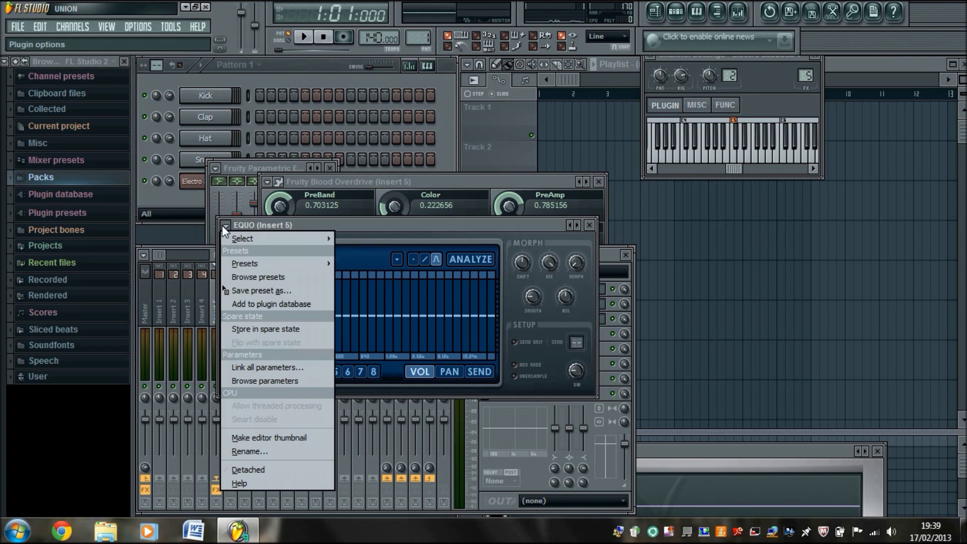
mouse_move(248, 263)
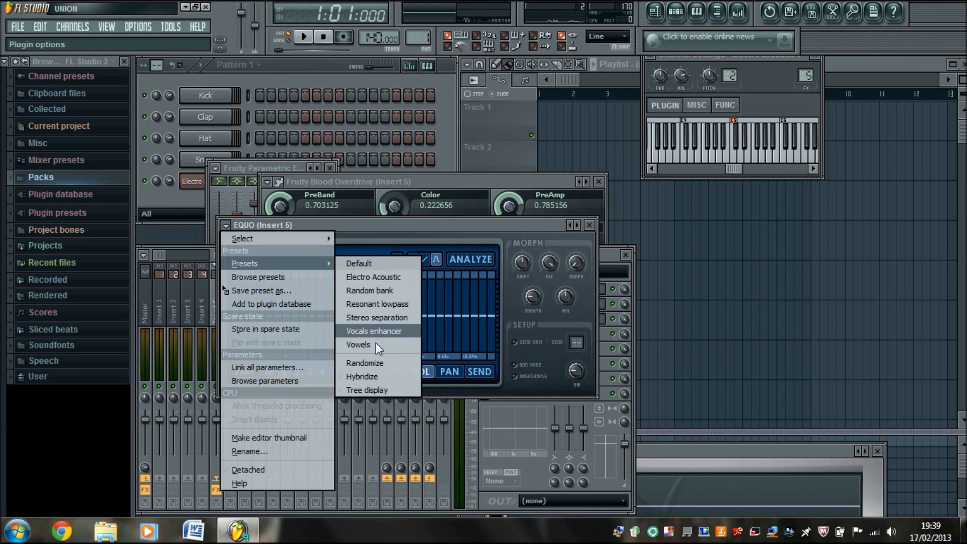
left_click(371, 276)
Step: Play test notes on the guitar channel to hear the sound with EQUO in the effects chain
left_click(704, 155)
left_click(704, 154)
key("w")
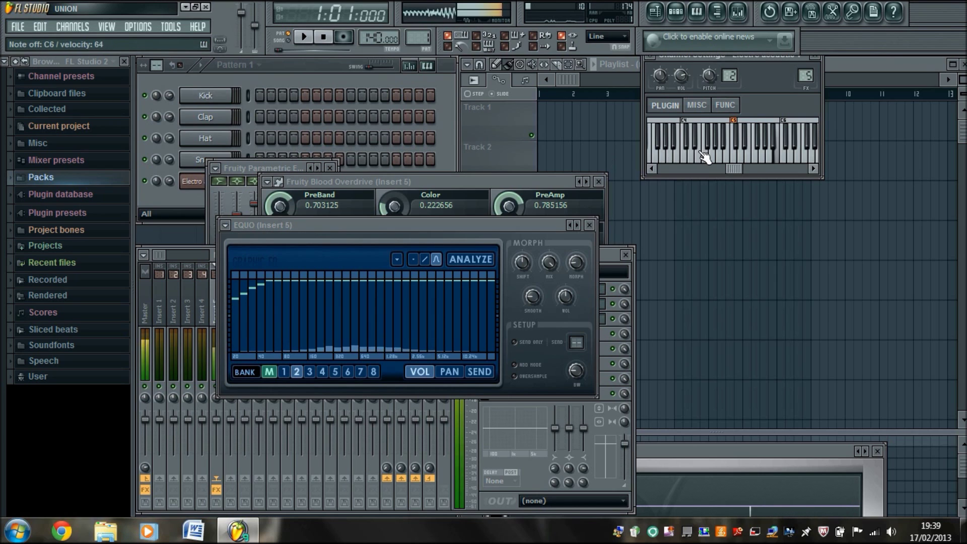
key("v")
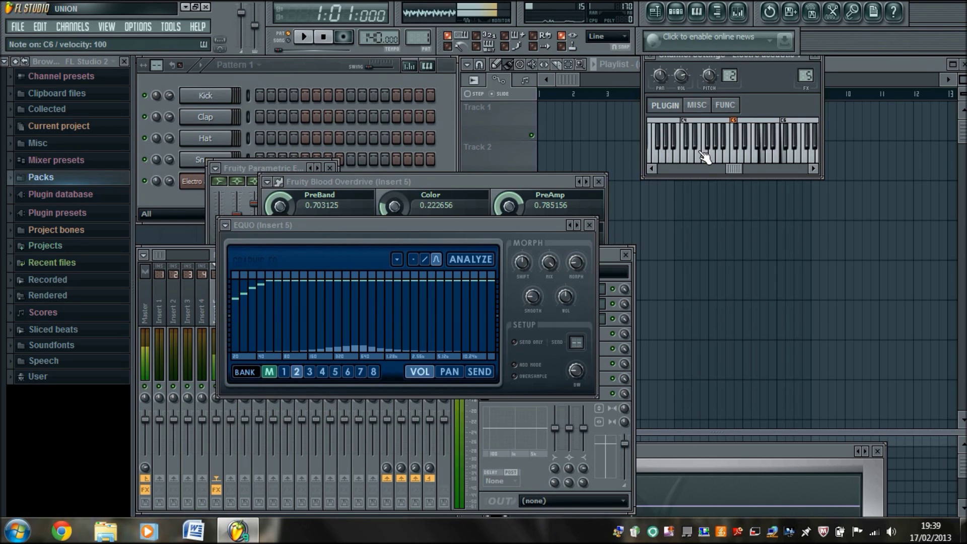
Step: Play a few more test notes on the guitar channel with all three Insert 5 effects active
left_click(704, 154)
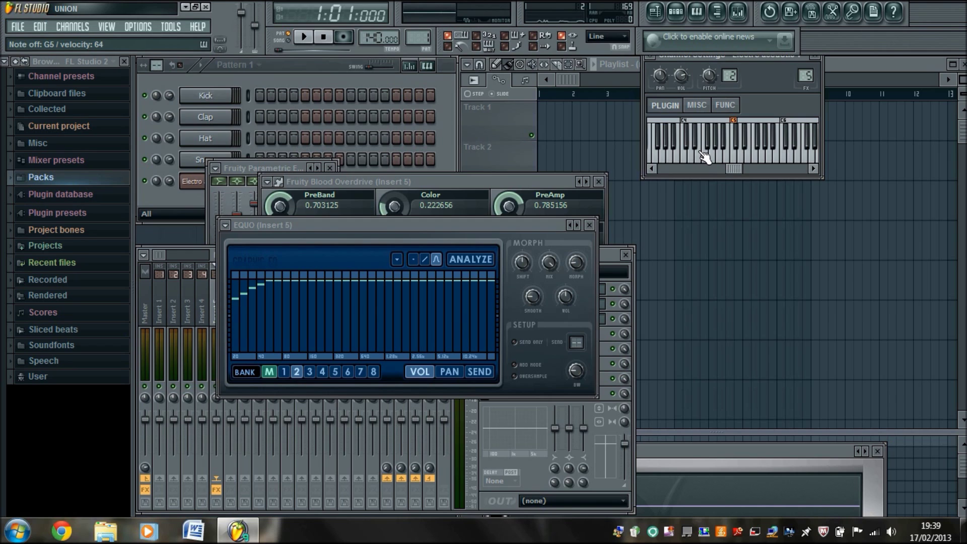
key("q")
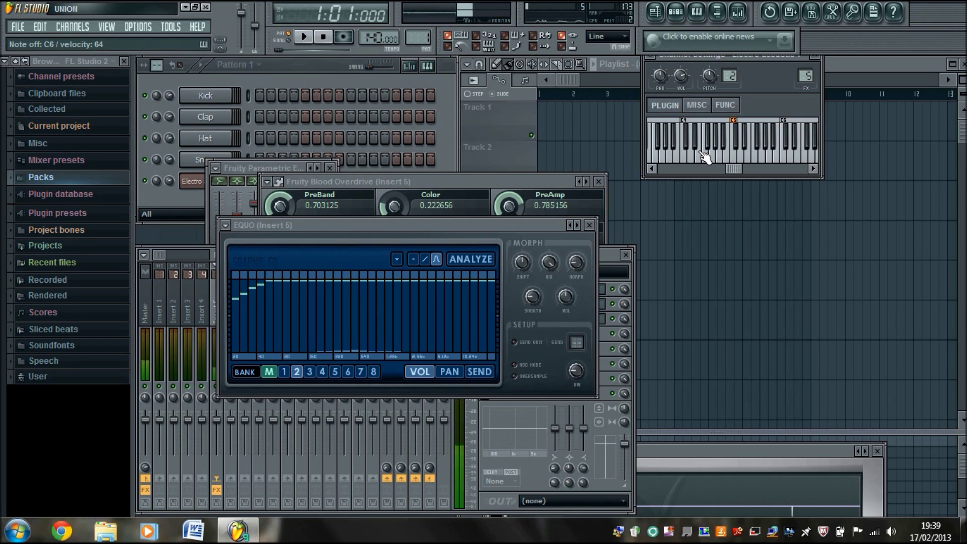
key("q")
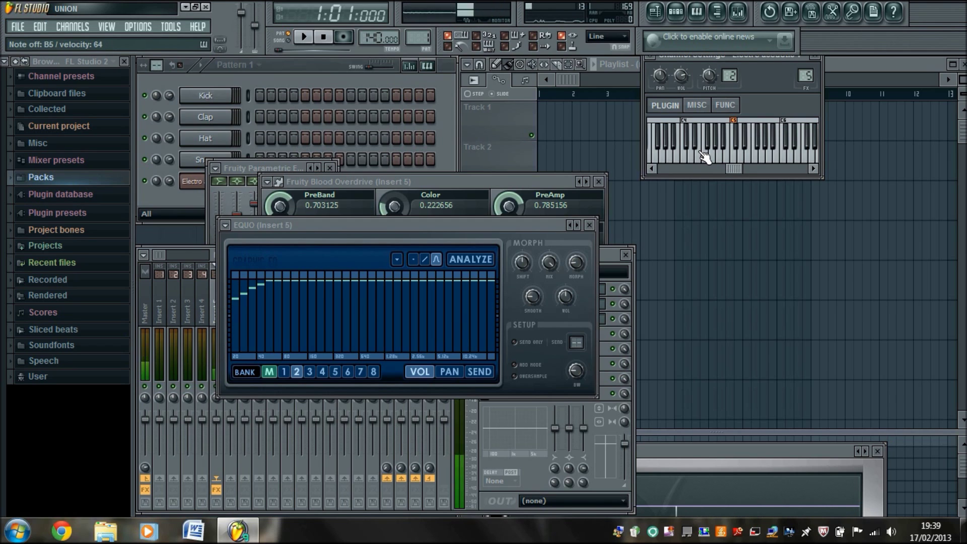
key("m")
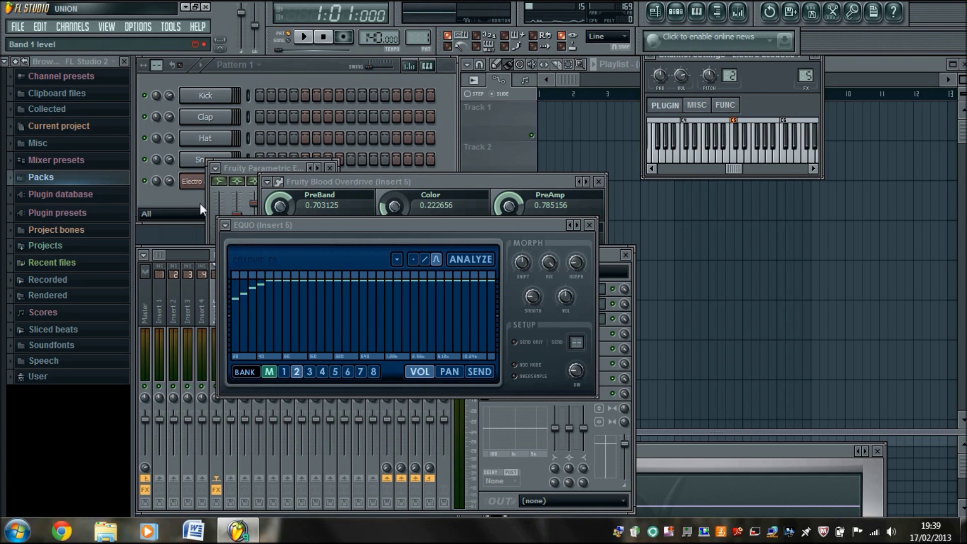
Step: Bring up the guitar channel's Spicy Guitar window, dismiss its welcome message, and audition notes through the plugin
left_click(204, 181)
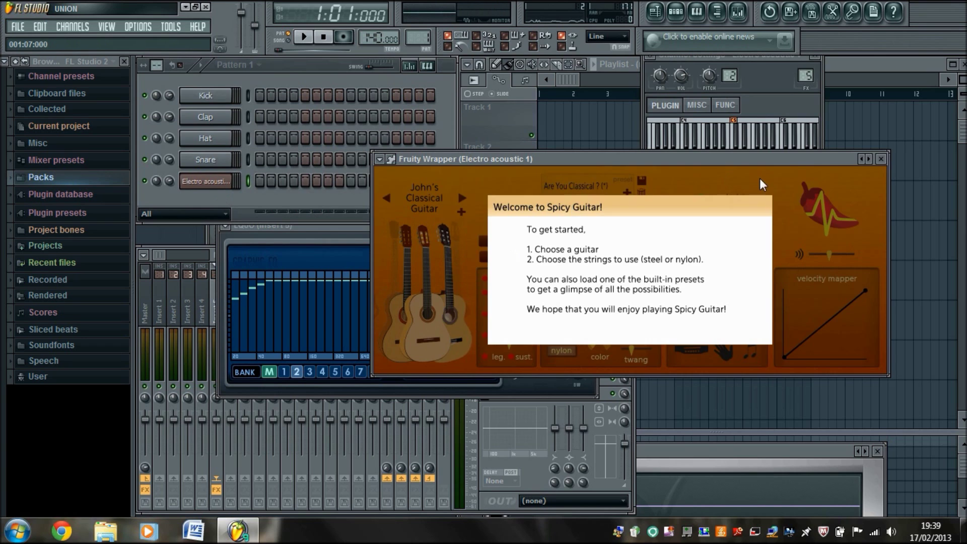
left_click(761, 184)
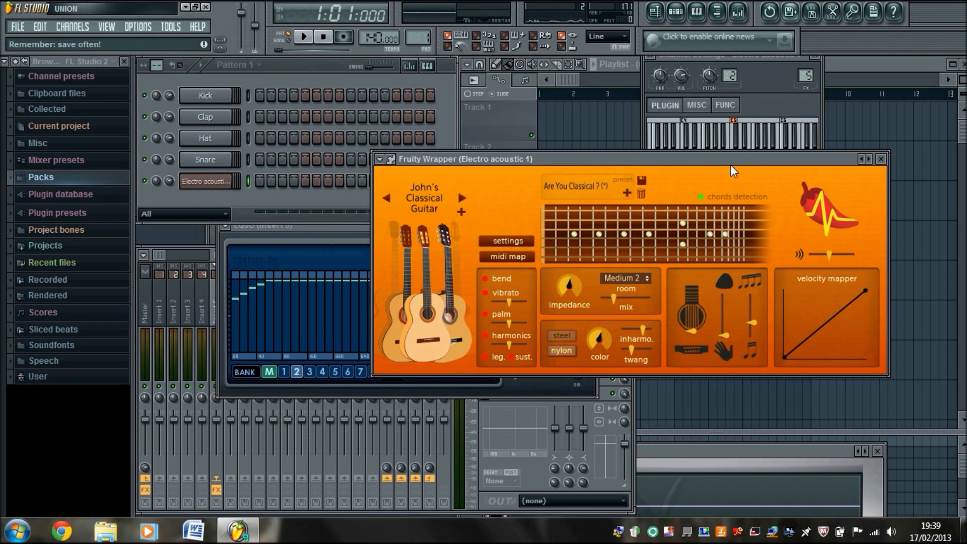
left_click(731, 145)
left_click(731, 145)
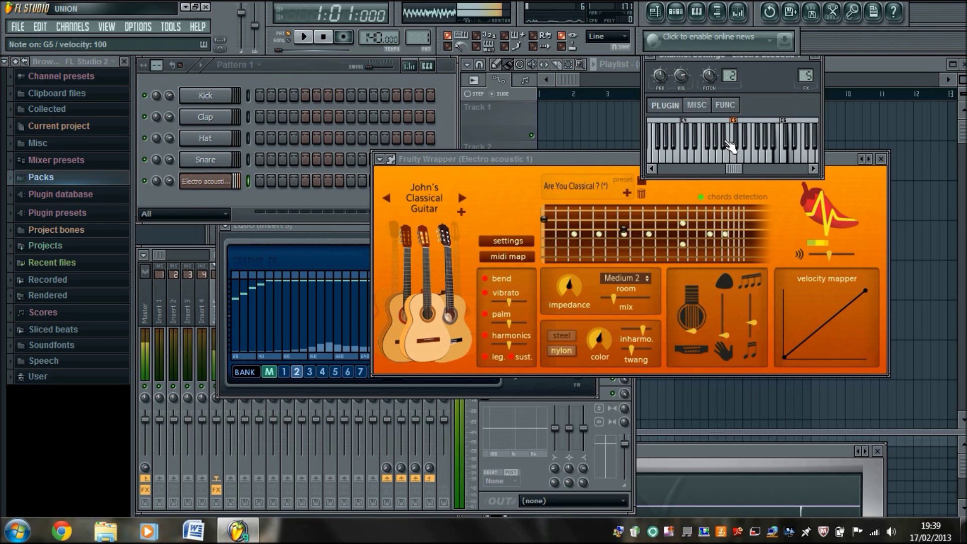
key("w")
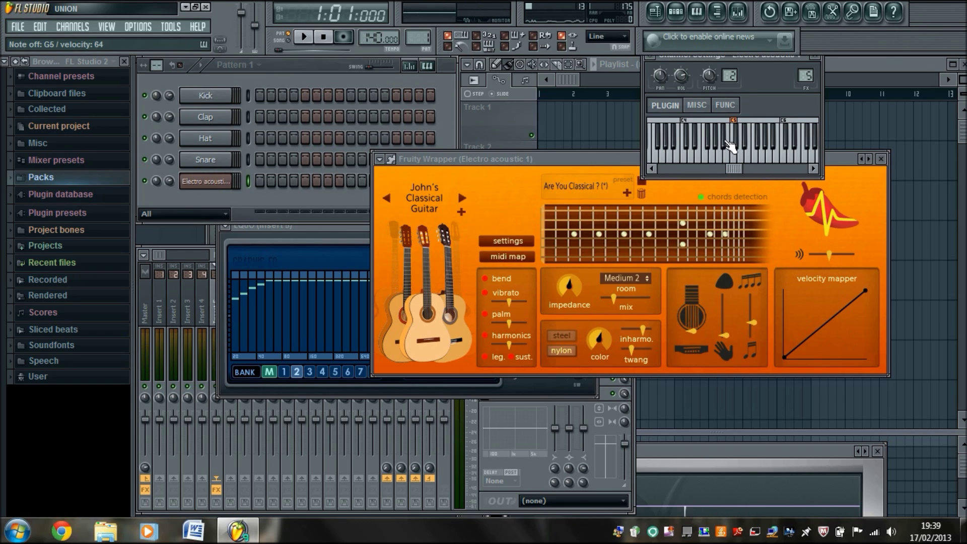
key("q")
key("b")
key("y")
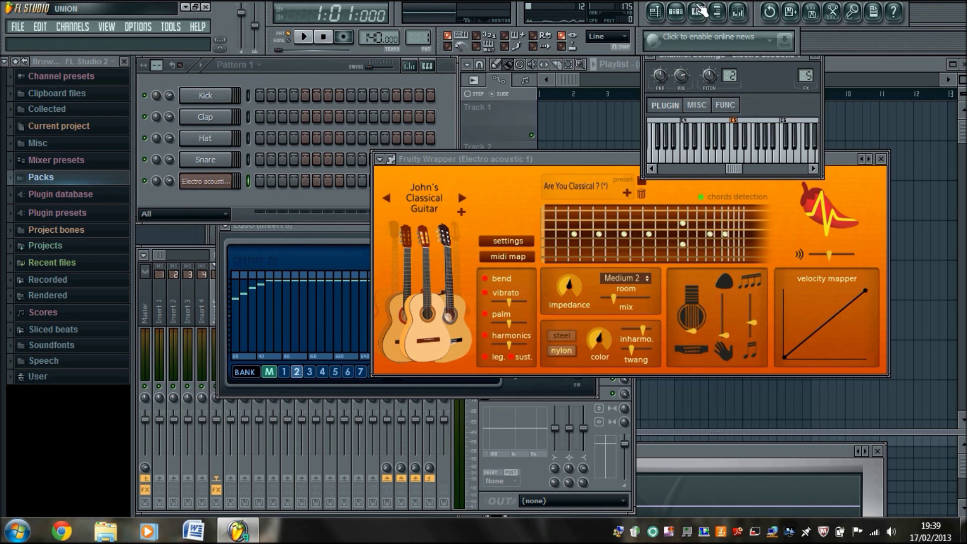
Step: Clone the Electro acoustic channel and adjust the panning of the original and the clone
right_click(202, 187)
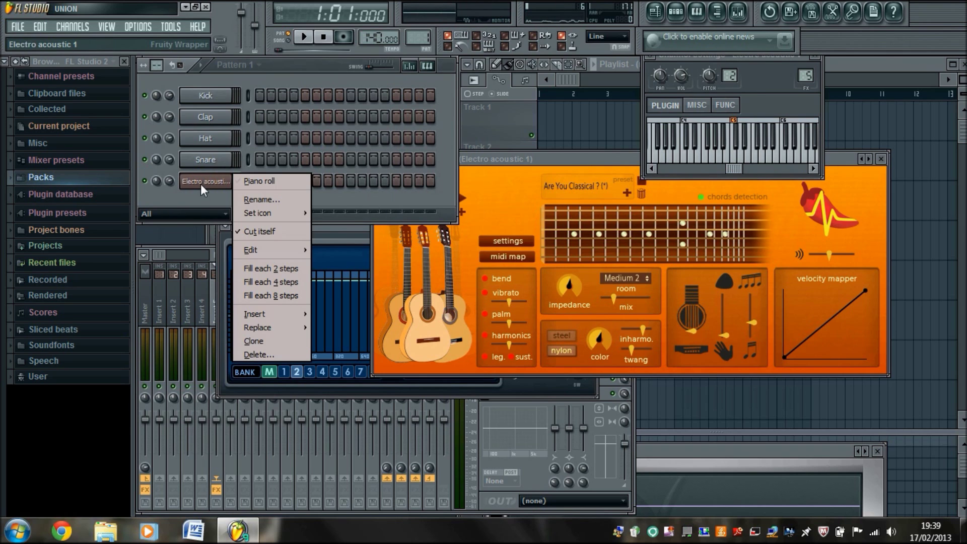
left_click(269, 335)
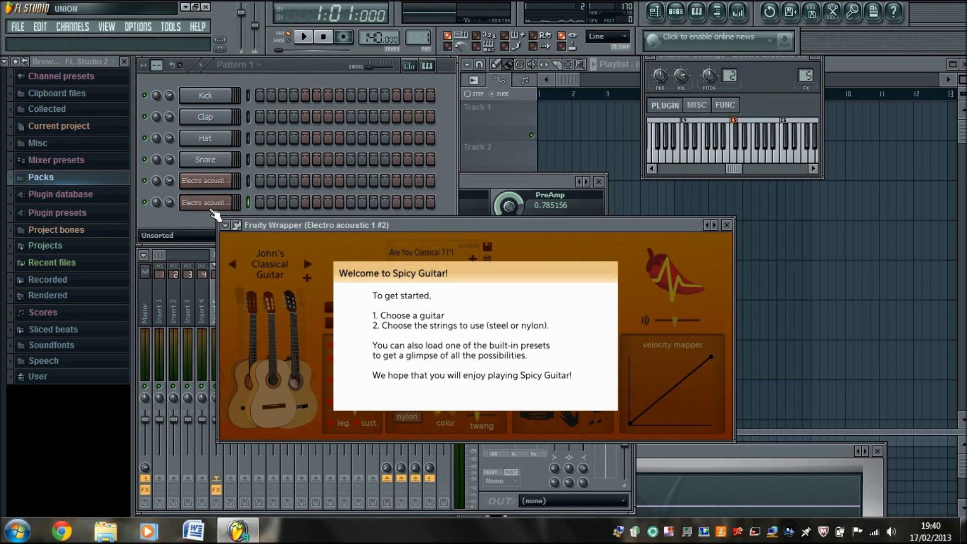
left_click(170, 181)
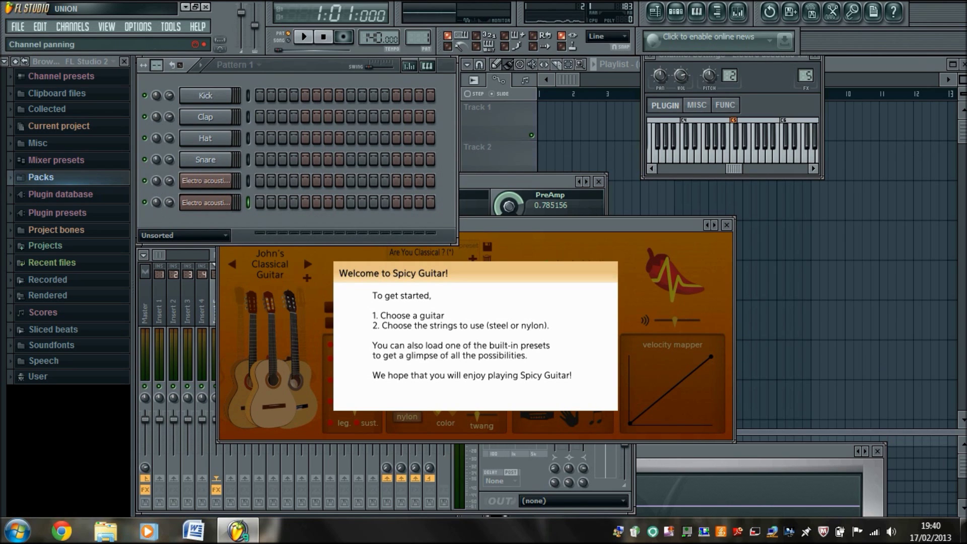
left_click_drag(159, 204, 160, 208)
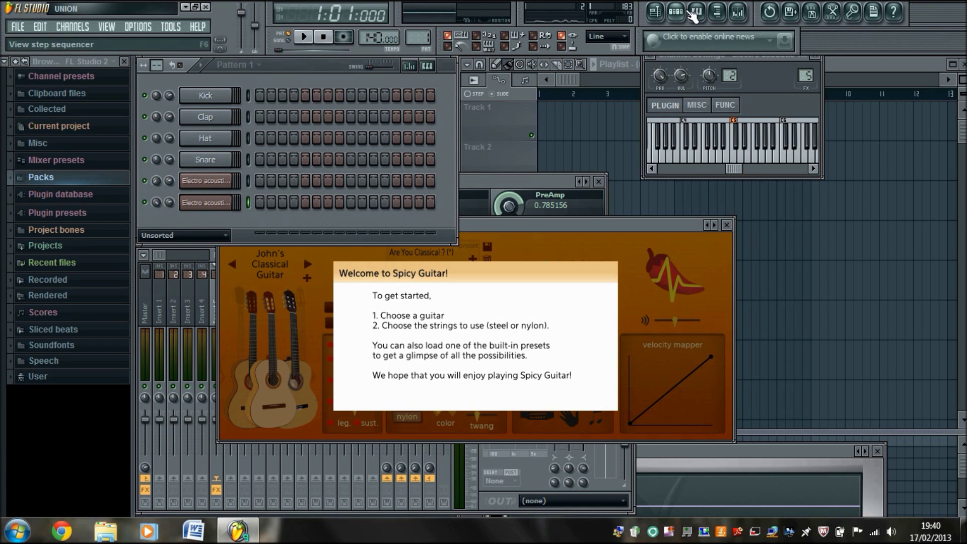
Step: Place two G5 and C6 note pairs, starting at steps 1 and 4, in the cloned channel's piano roll
left_click(696, 11)
key("b")
left_click_drag(963, 299, 963, 262)
key("b")
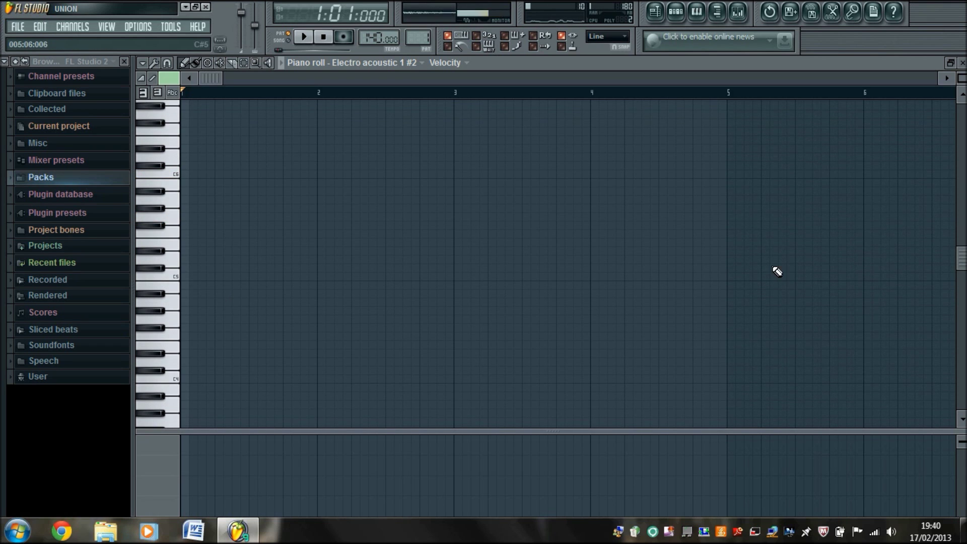
left_click(183, 216)
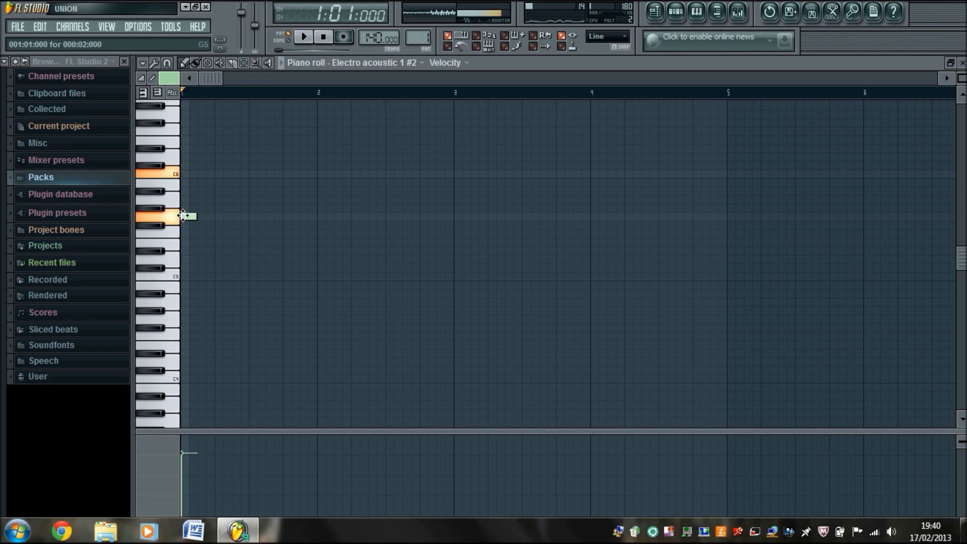
left_click(189, 174)
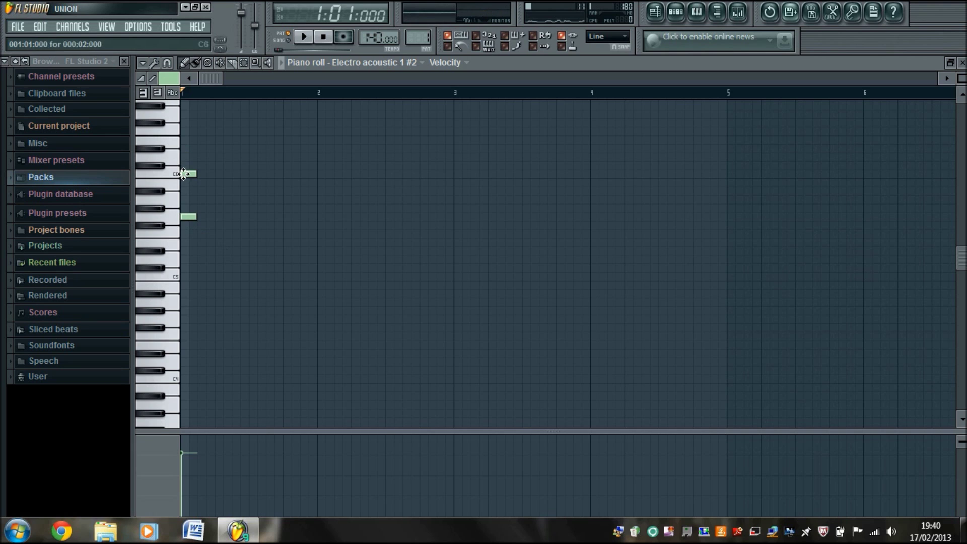
left_click(208, 174)
left_click(214, 216)
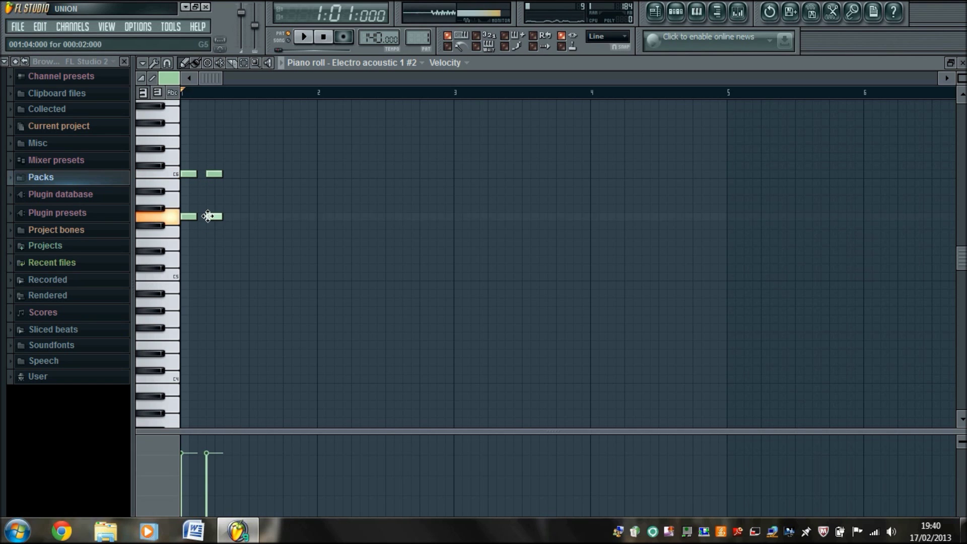
Step: Lengthen the first G5 and C6 notes until they meet the second pair, and play the pattern to check the timing
left_click(304, 38)
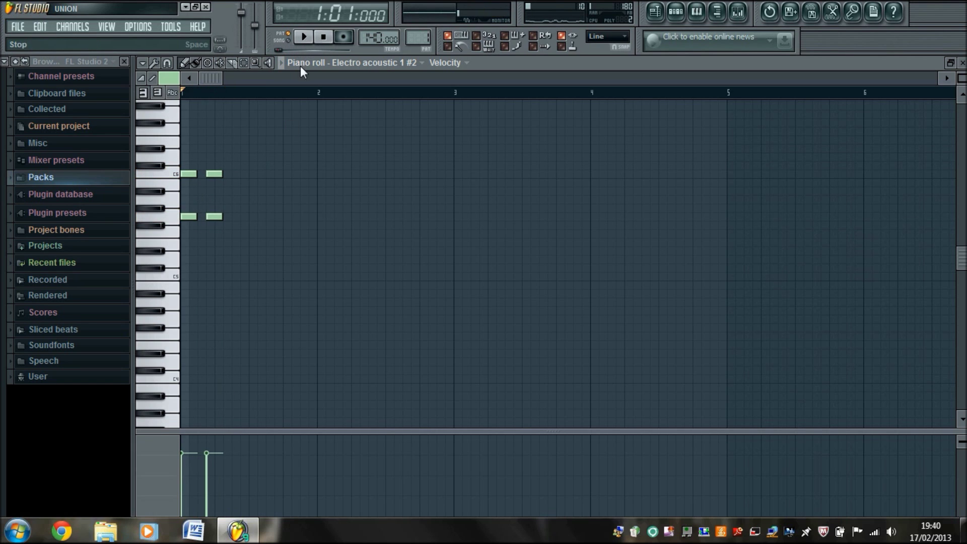
left_click_drag(204, 176, 206, 175)
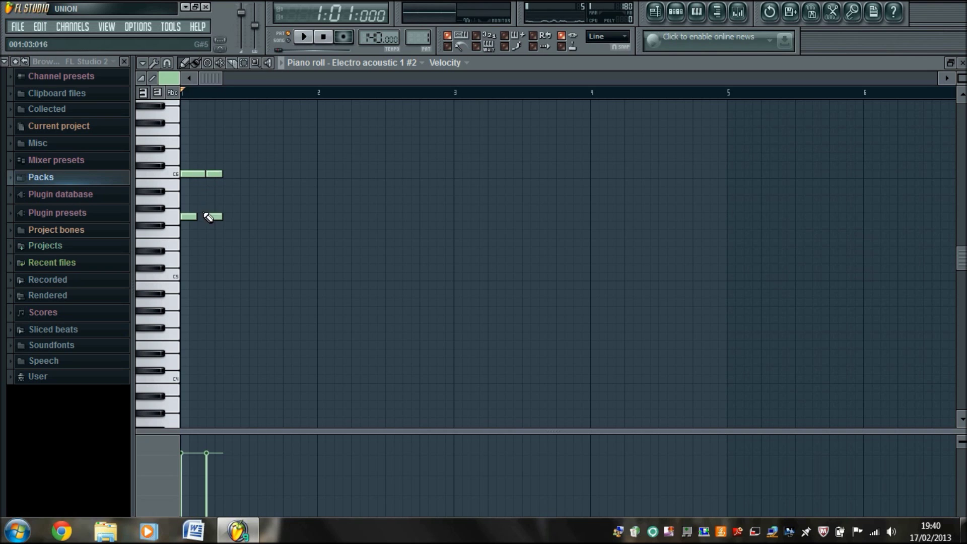
left_click_drag(201, 217, 206, 217)
left_click(304, 37)
left_click(323, 37)
left_click(304, 37)
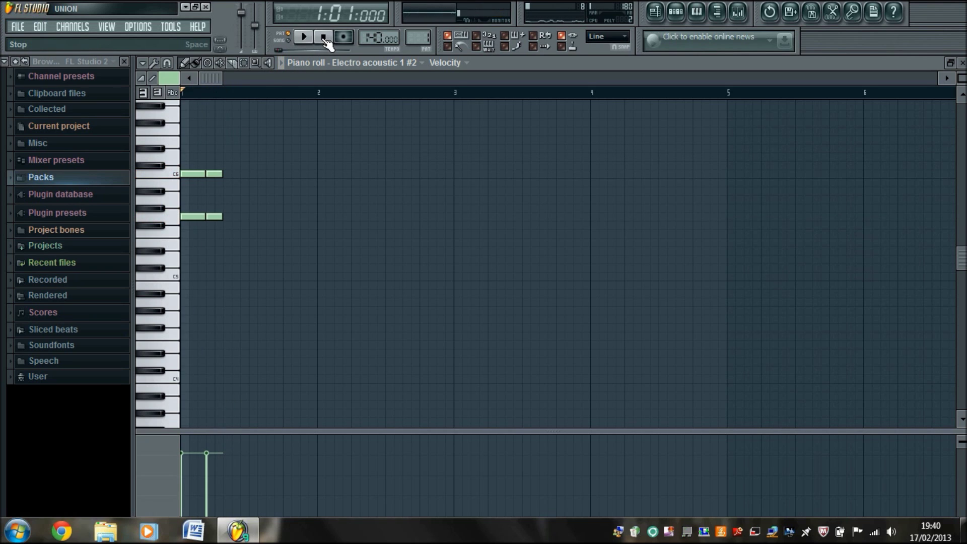
left_click(324, 36)
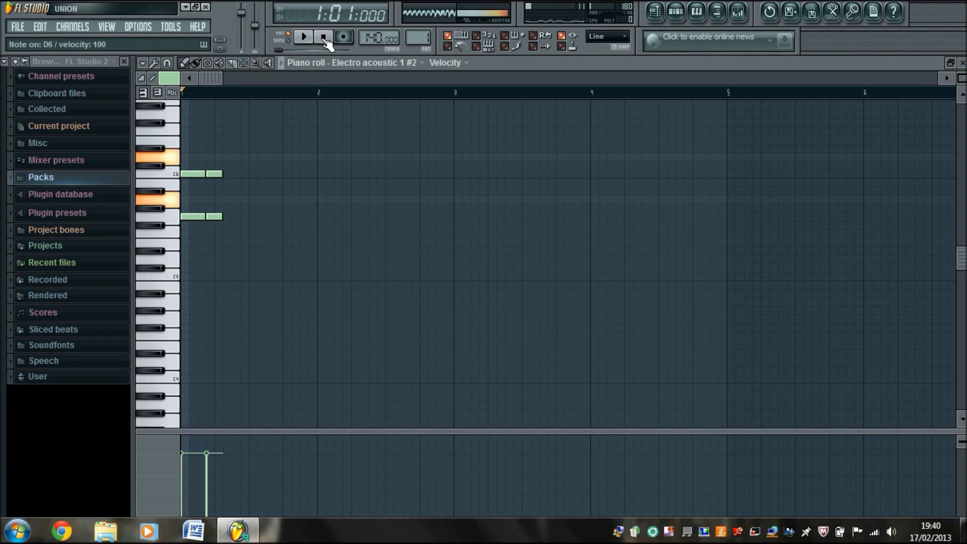
Step: Add D6 and A5 notes at step 6, directly after the second pair, and lengthen both to five steps
left_click(230, 158)
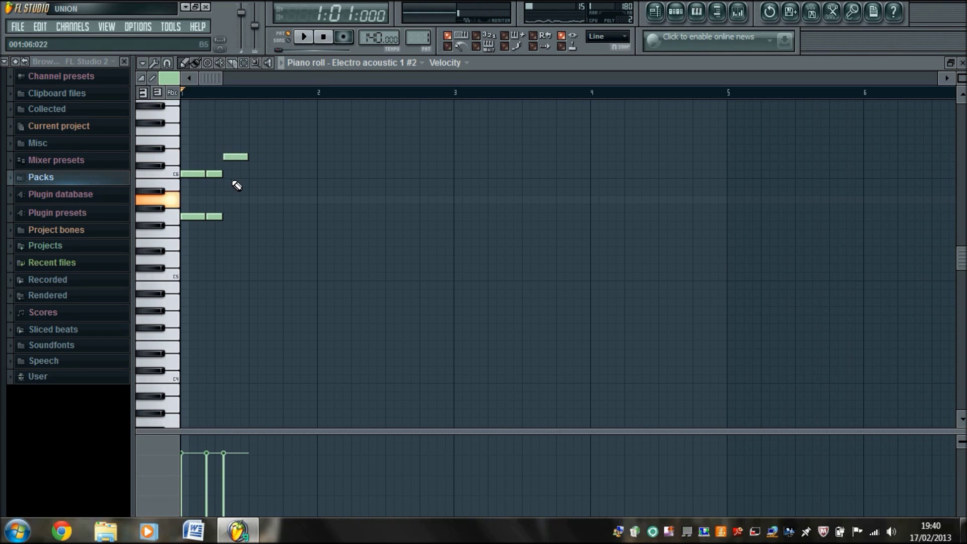
left_click(231, 201)
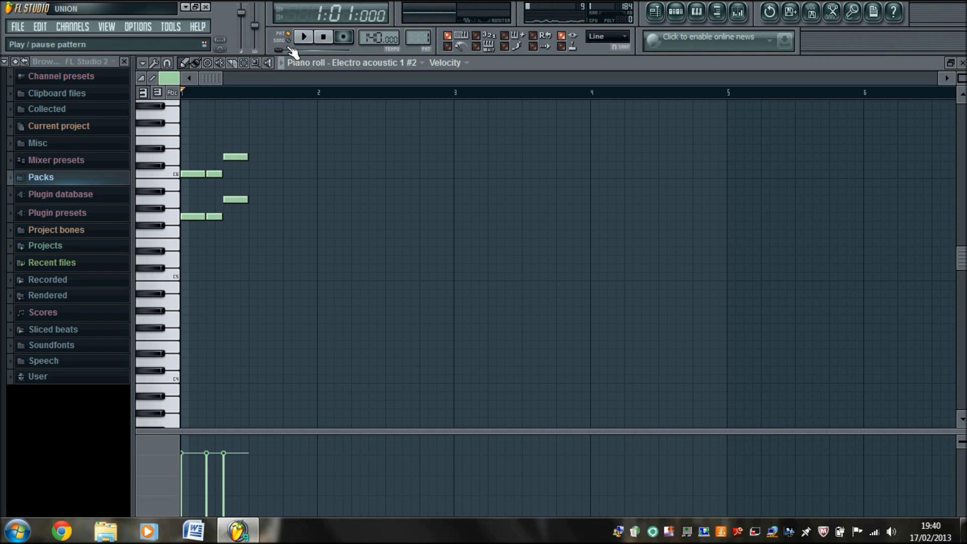
left_click(309, 41)
left_click(323, 37)
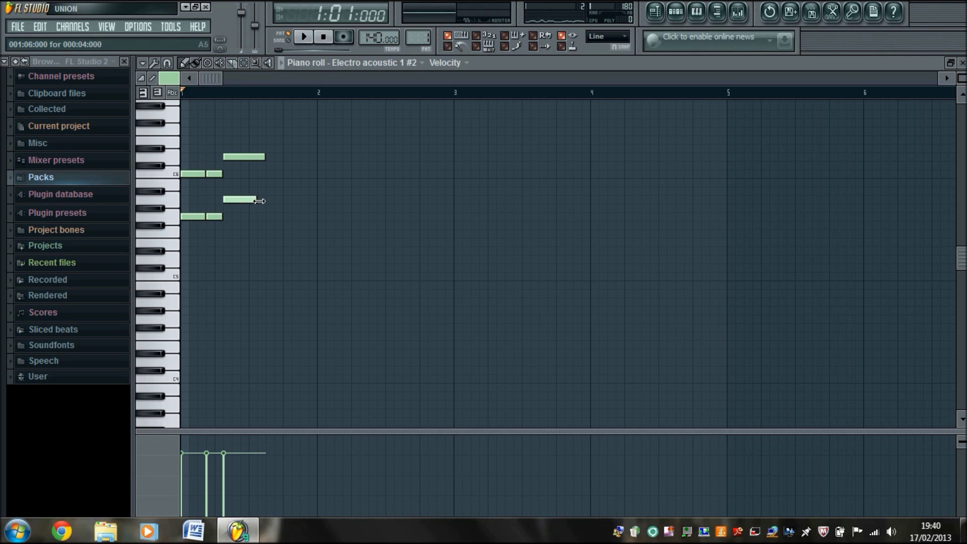
Step: Add two one-step D6 and A5 note pairs directly after the long chord, and play the pattern back
left_click(267, 157)
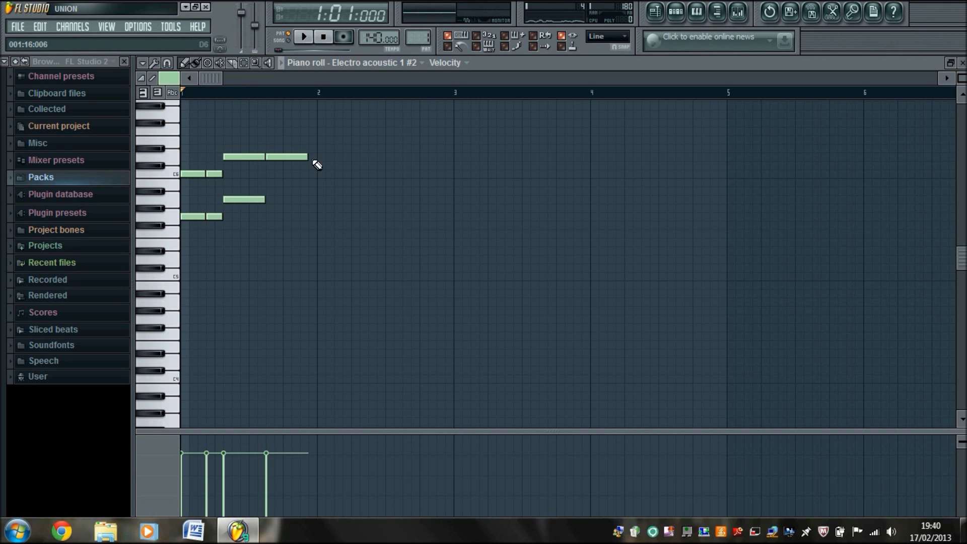
left_click(269, 200)
left_click(278, 200)
left_click(278, 157)
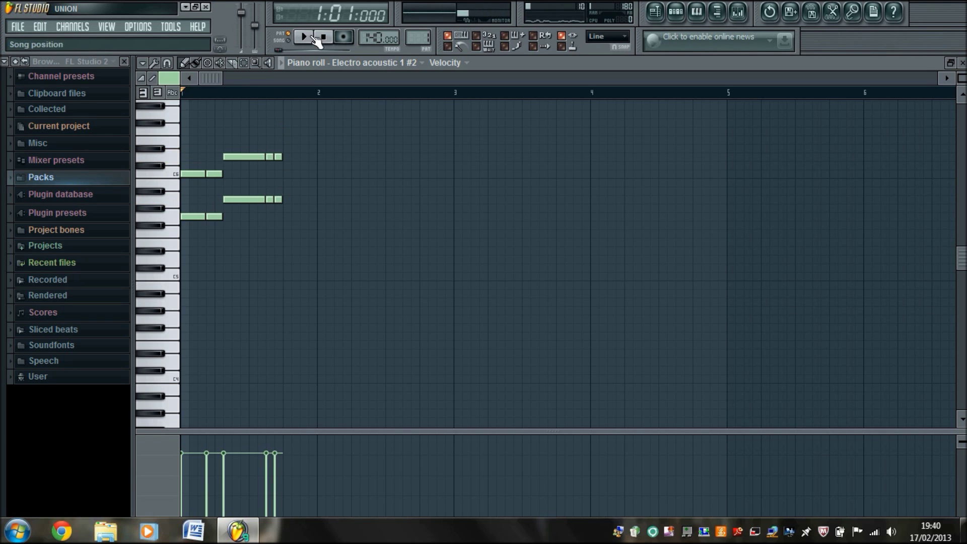
left_click(307, 37)
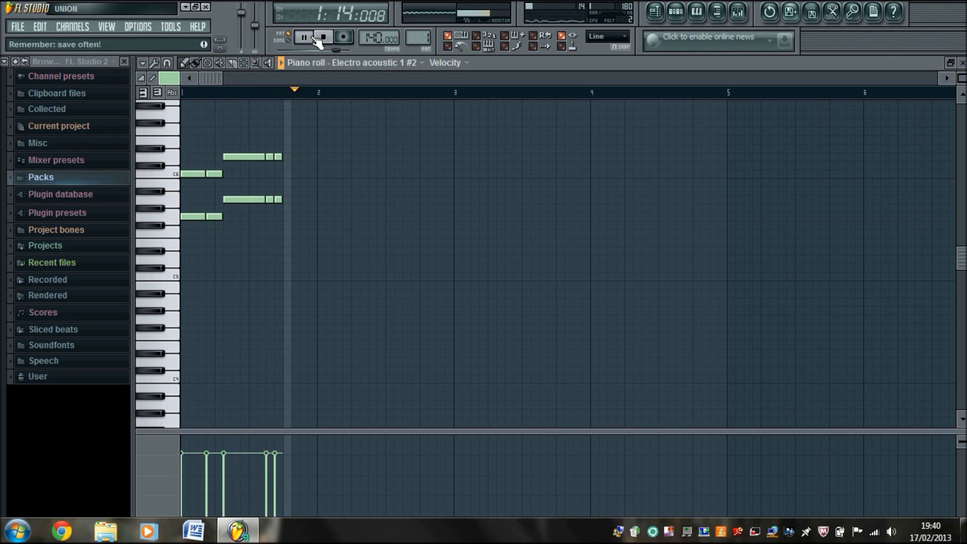
left_click(312, 39)
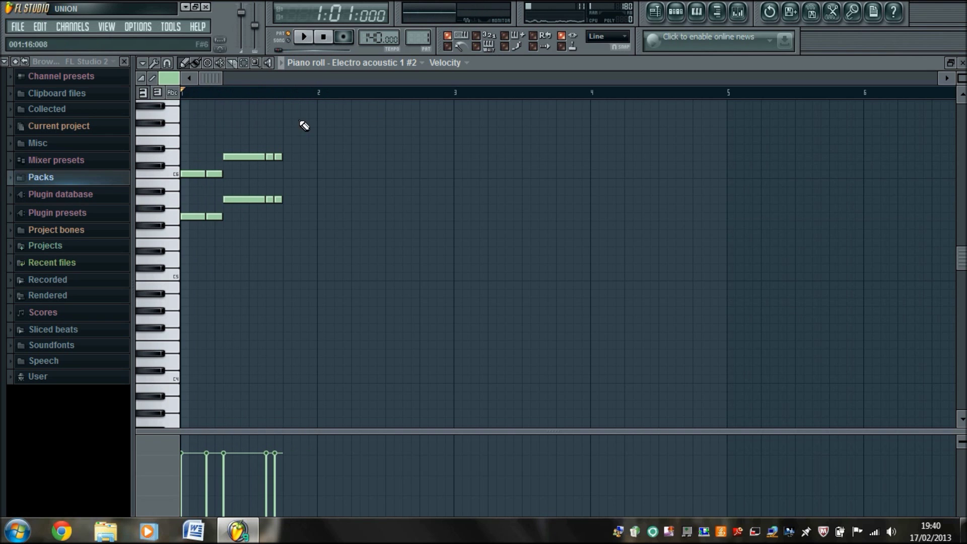
Step: Copy all the clone's notes into the original Electro acoustic 1 channel's piano roll and play both guitars together
key("ctrl+a")
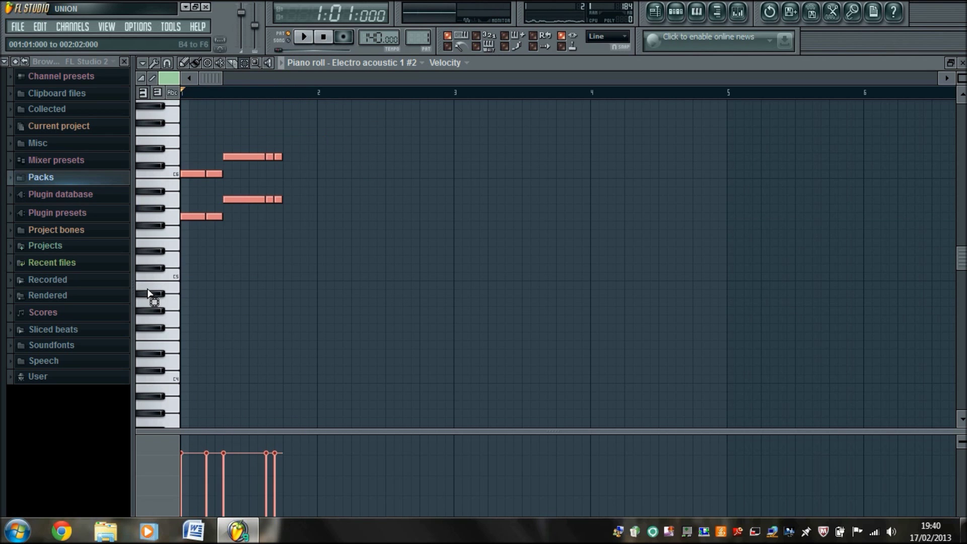
left_click(39, 27)
left_click(64, 71)
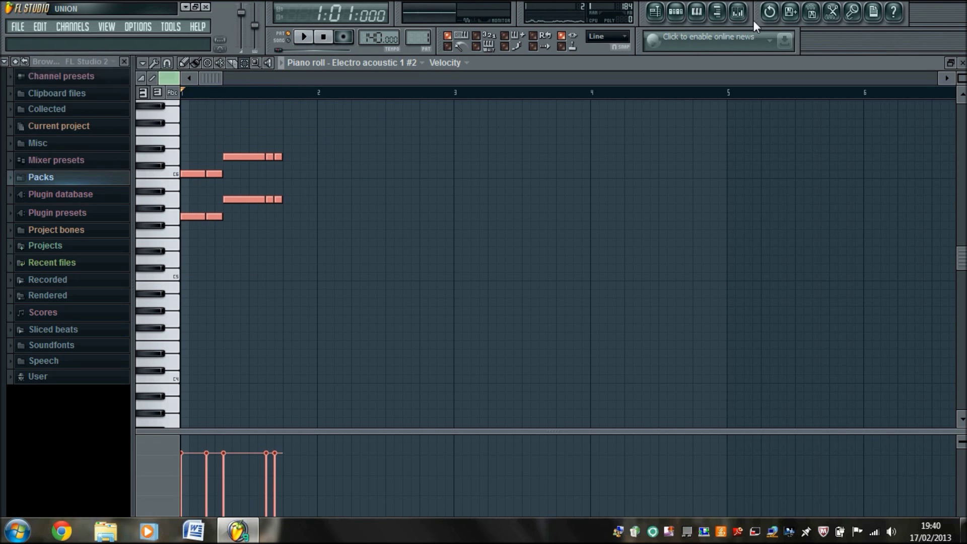
left_click(686, 13)
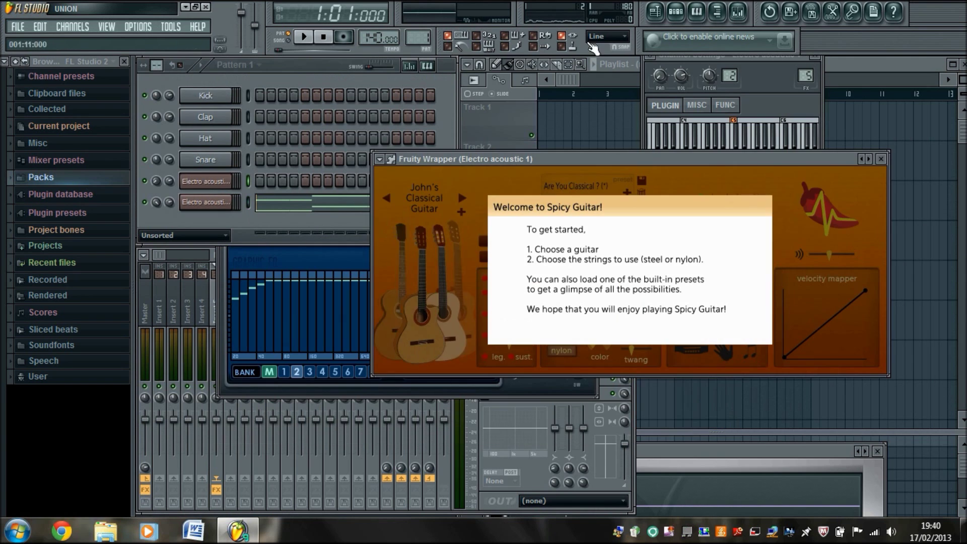
left_click(705, 20)
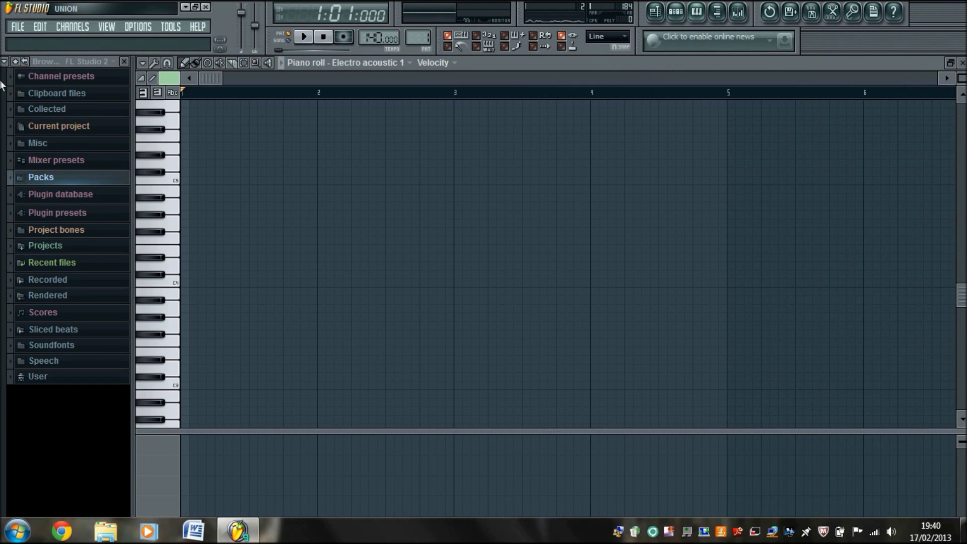
left_click(44, 28)
left_click(53, 83)
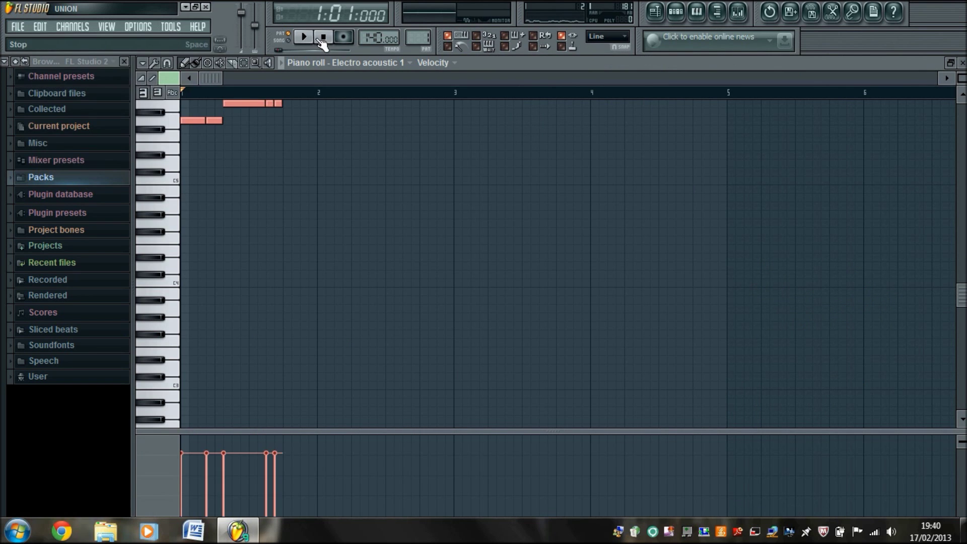
key("space")
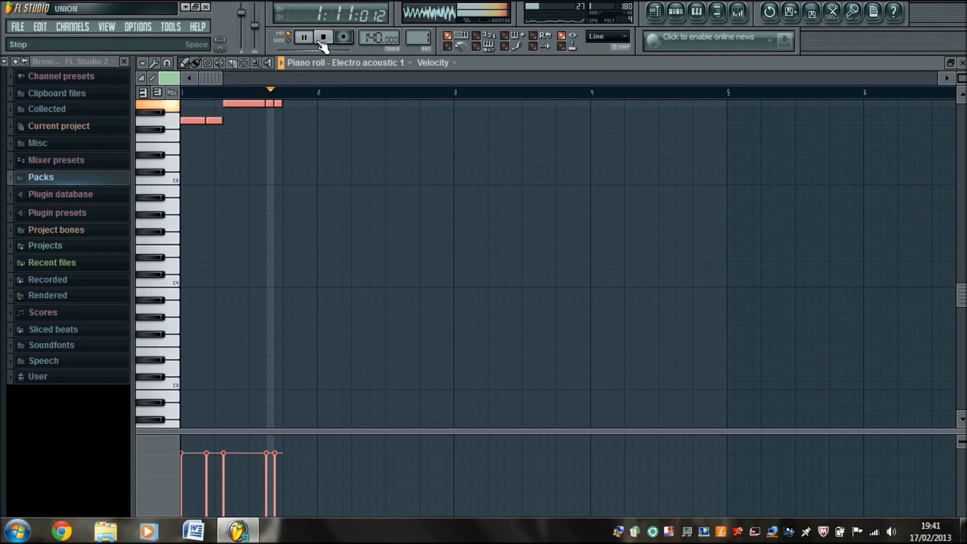
left_click(324, 40)
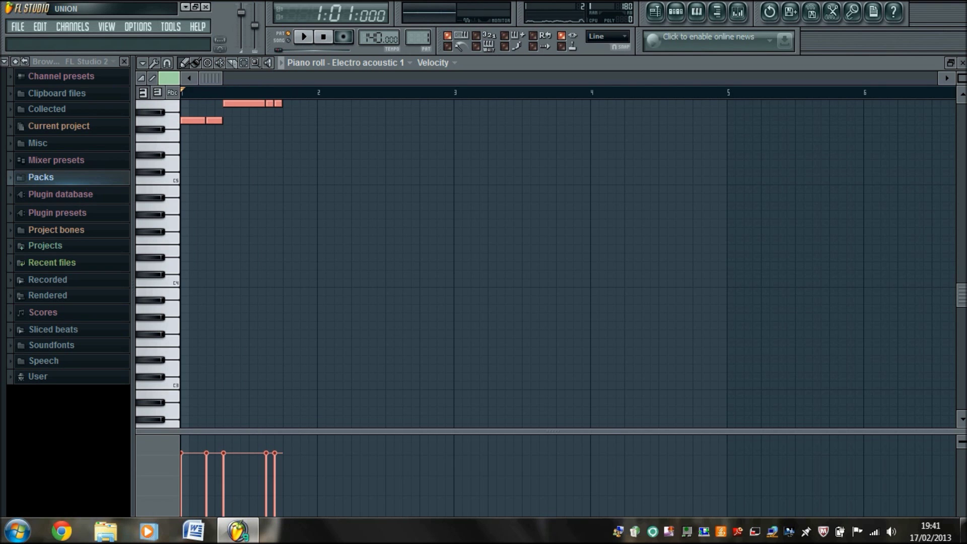
Step: Check the copied notes, leave the piano roll, and play the pattern several times to hear both guitars
scroll(545, 263, "up", 5)
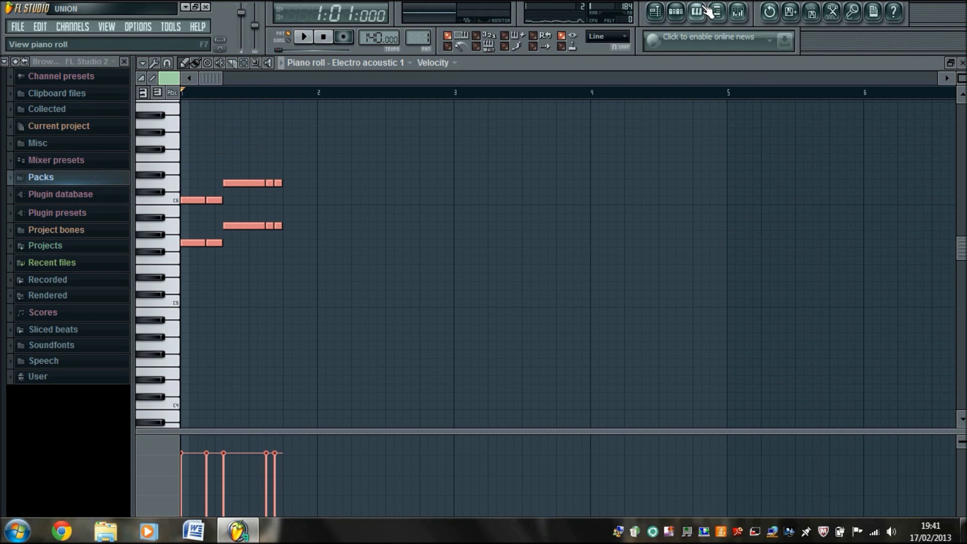
left_click(705, 9)
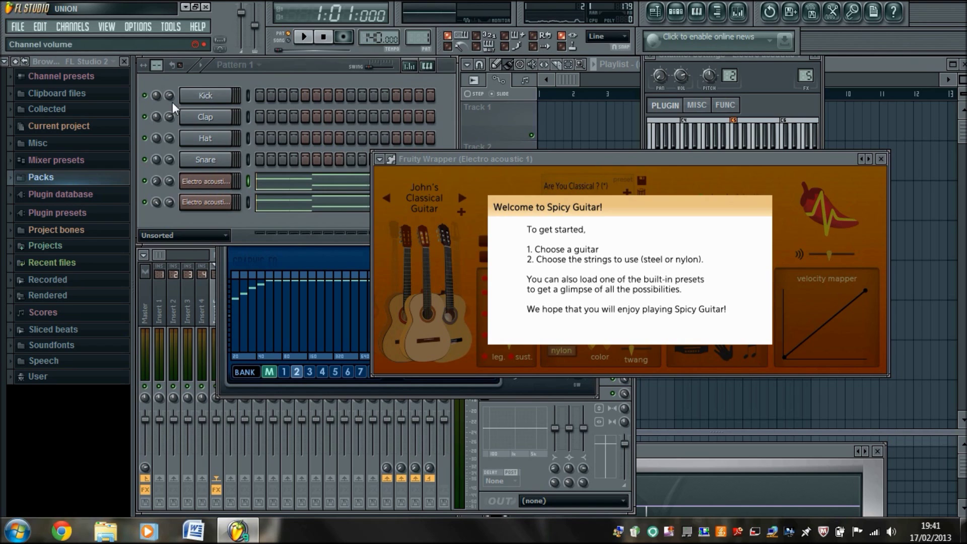
left_click(303, 37)
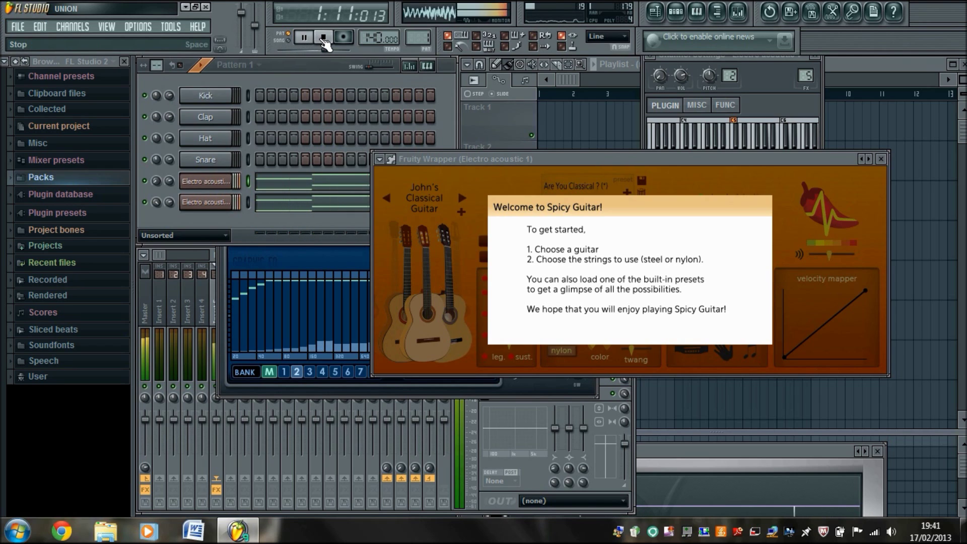
left_click(324, 39)
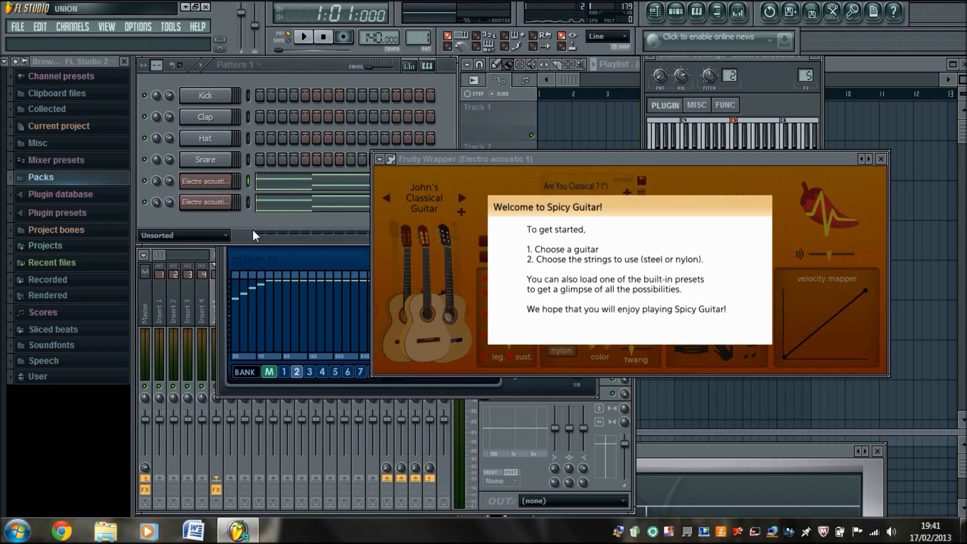
left_click(303, 37)
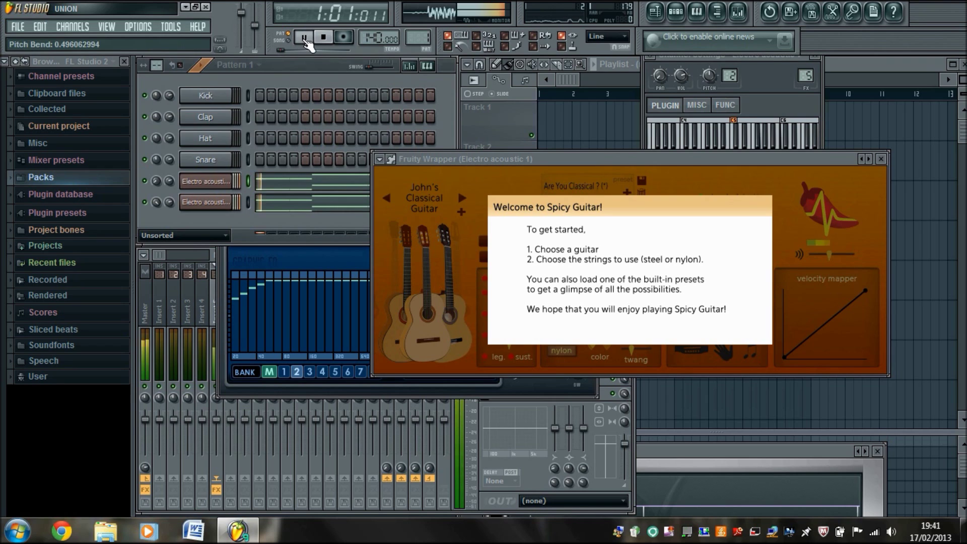
left_click(324, 39)
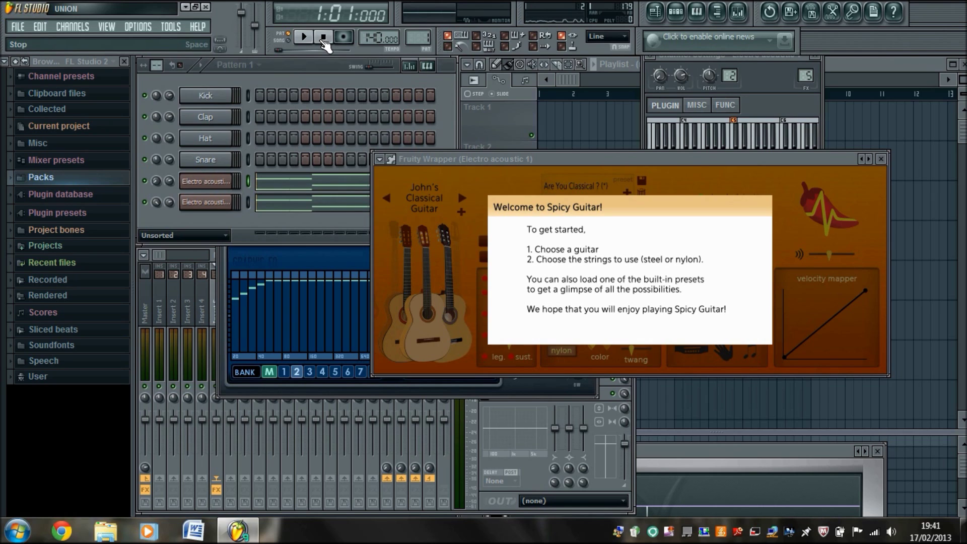
key("space")
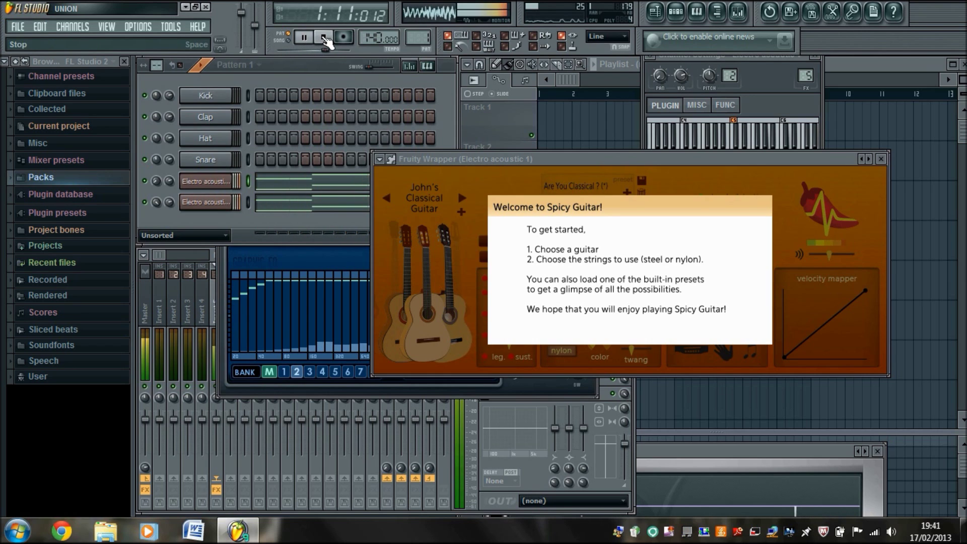
left_click(324, 37)
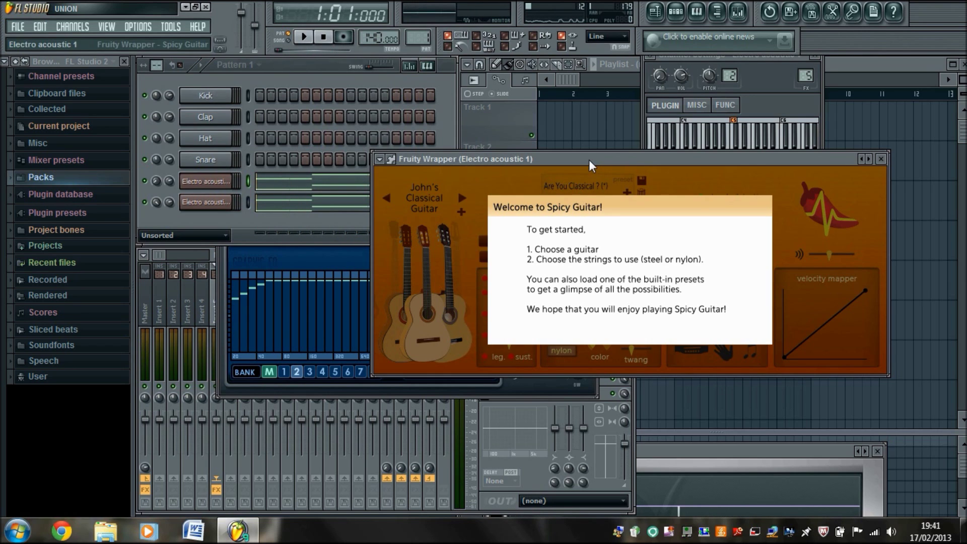
Step: Dismiss the Spicy Guitar welcome message, view the chords detection status, and audition notes on the channel's test keyboard
left_click(727, 198)
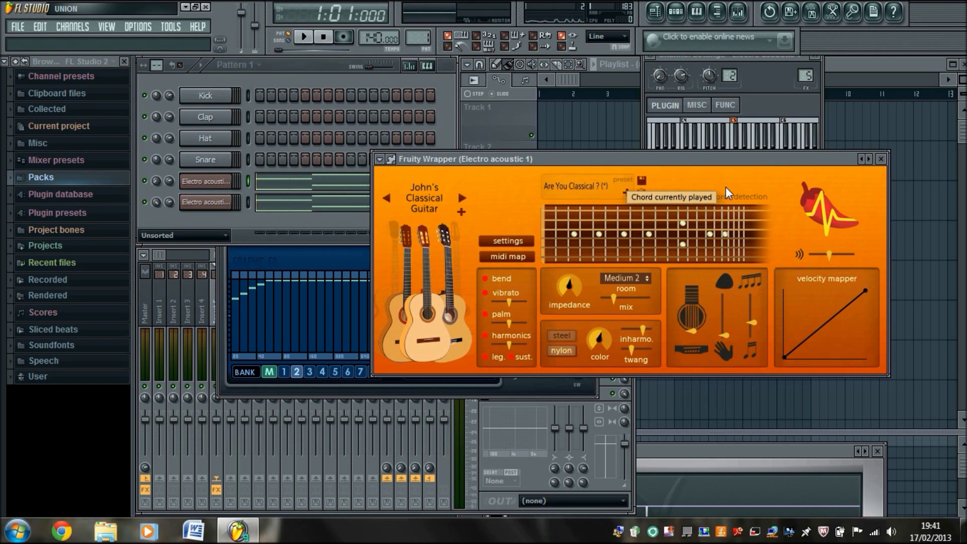
left_click(738, 146)
left_click(745, 156)
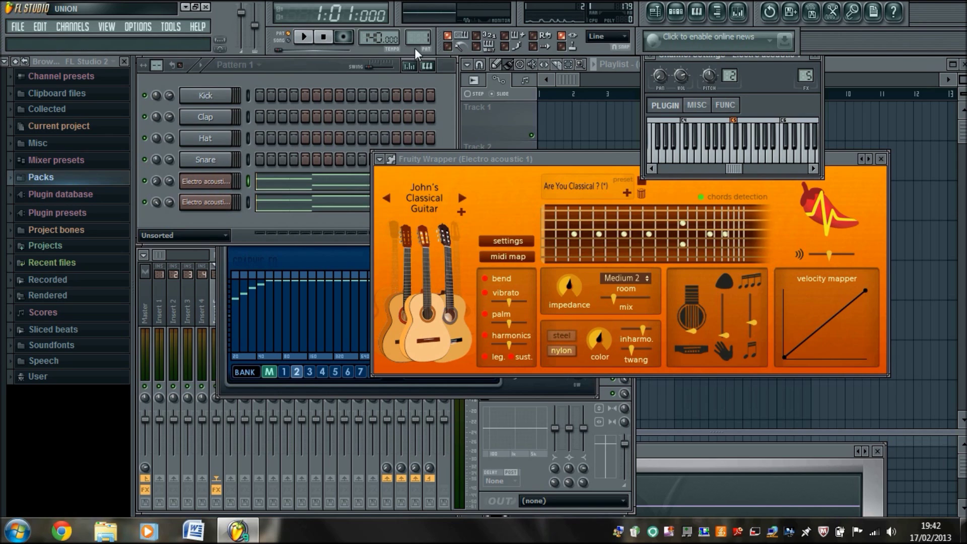
left_click(567, 185)
left_click(702, 197)
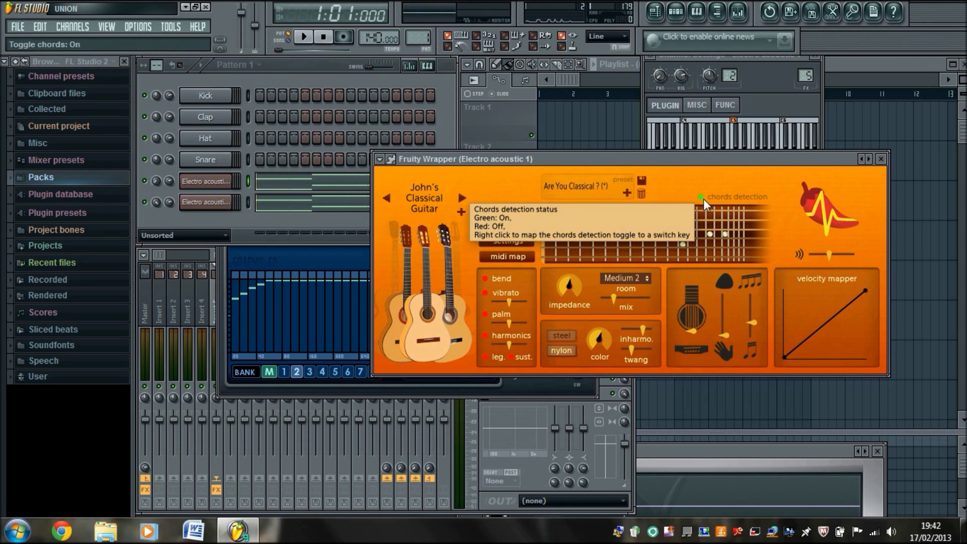
left_click(736, 152)
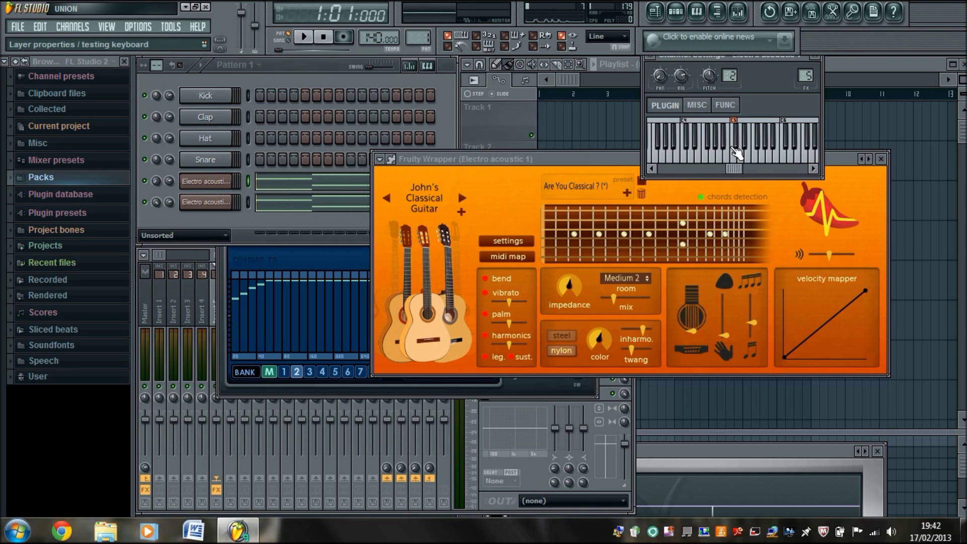
left_click(737, 153)
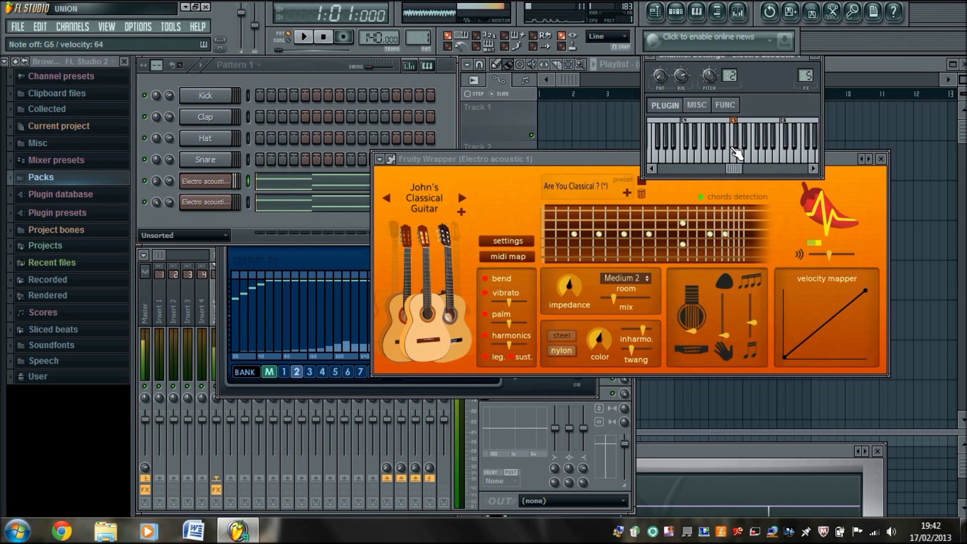
key("m")
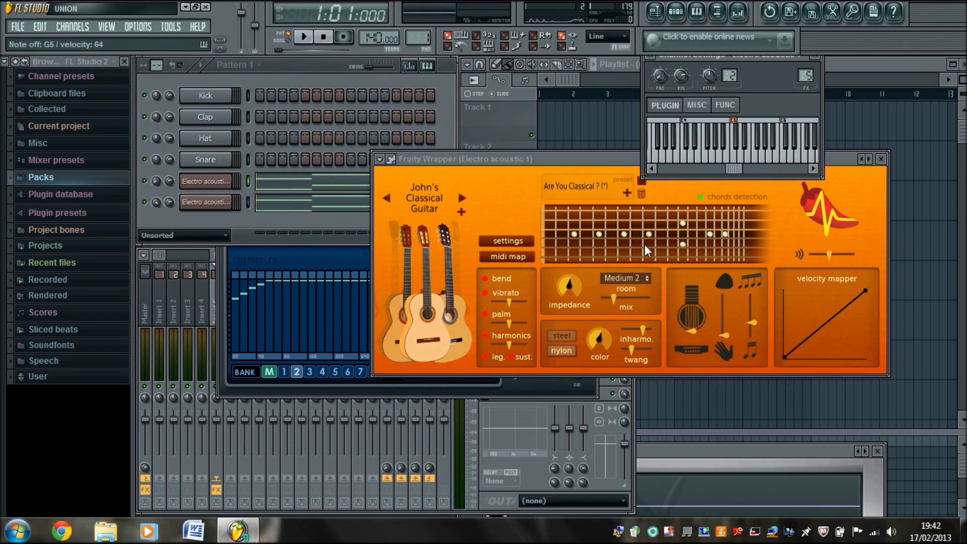
Step: Try moving Spicy Guitar's finger/pick slider towards the pick, audition notes on the test keyboard, and play the pattern
left_click_drag(725, 335, 721, 277)
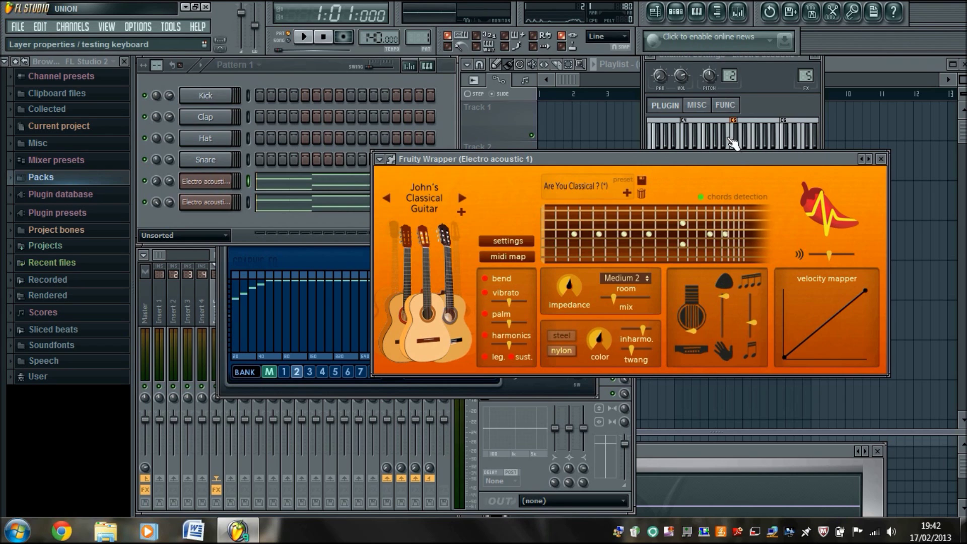
left_click(733, 143)
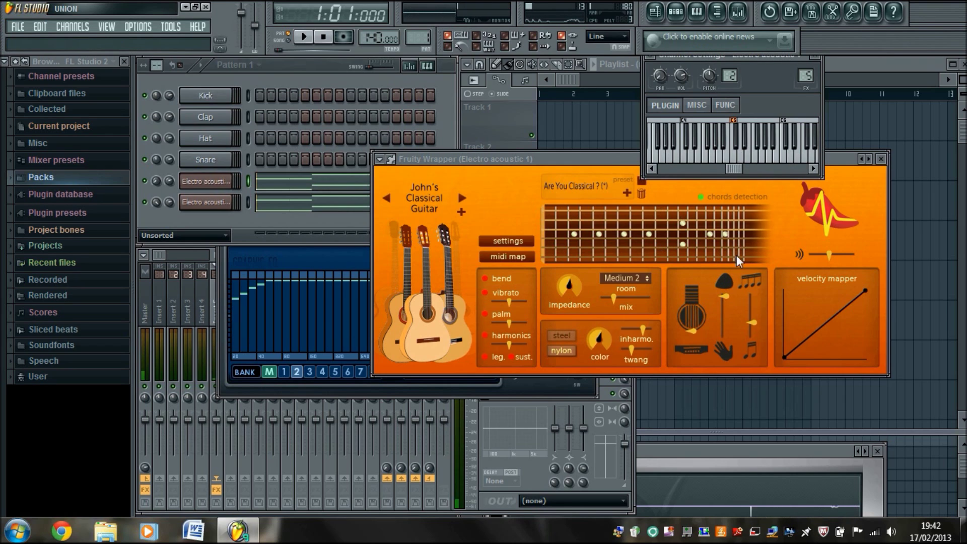
left_click(733, 162)
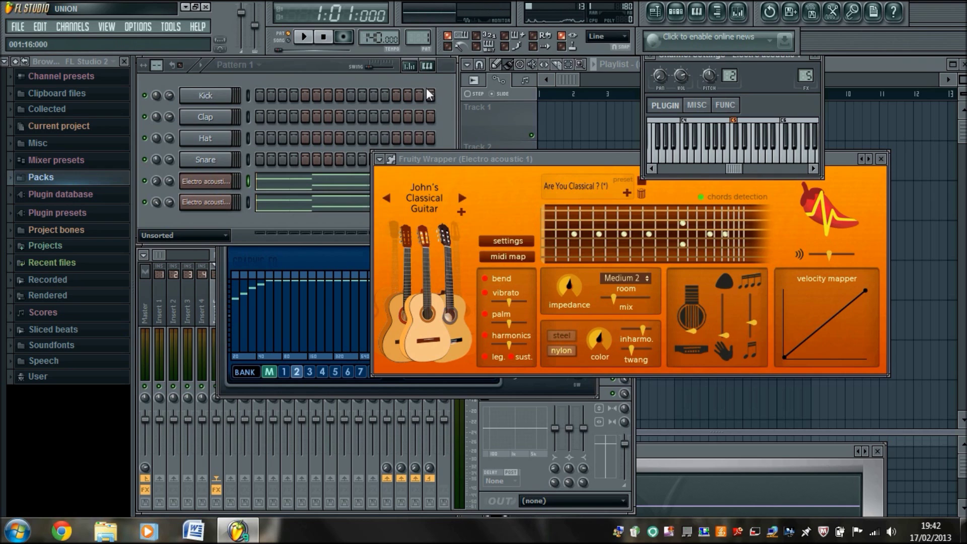
left_click(305, 37)
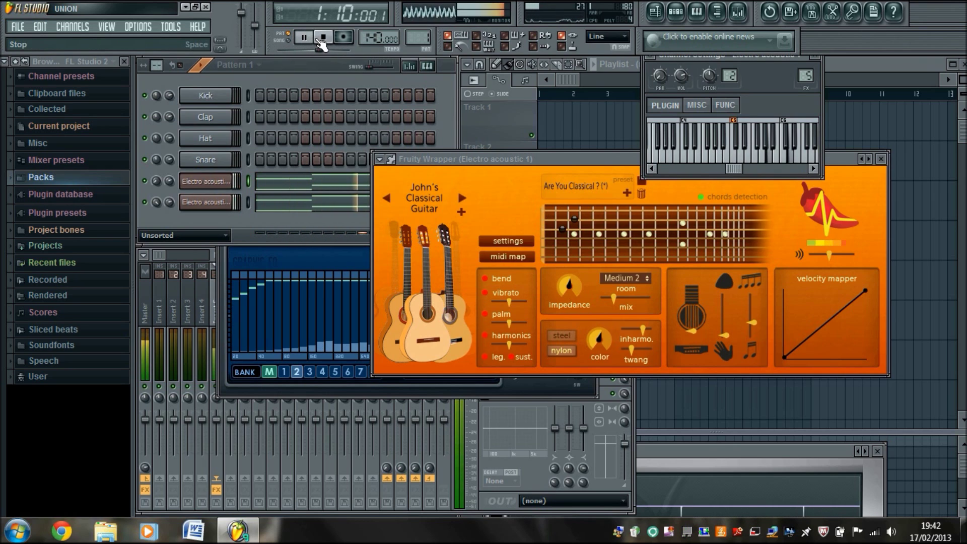
left_click(321, 40)
Step: Set the Fruity Blood Overdrive on Insert 5 to PreBand 0.378906 and PreAmp 0.750000 while the pattern plays
left_click(189, 348)
left_click(217, 292)
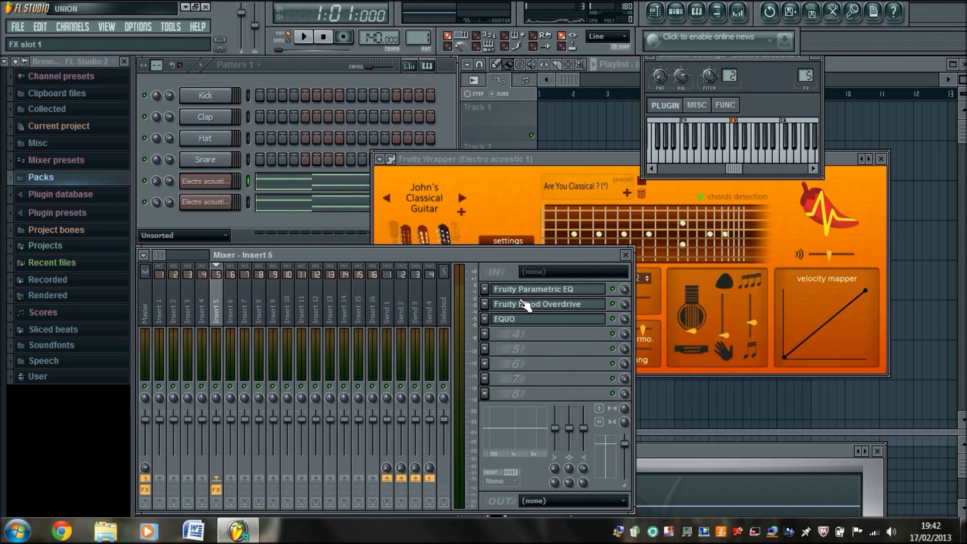
left_click(524, 304)
left_click(303, 36)
mouse_move(410, 217)
left_mouse_down()
mouse_move(410, 192)
mouse_move(410, 217)
left_mouse_up()
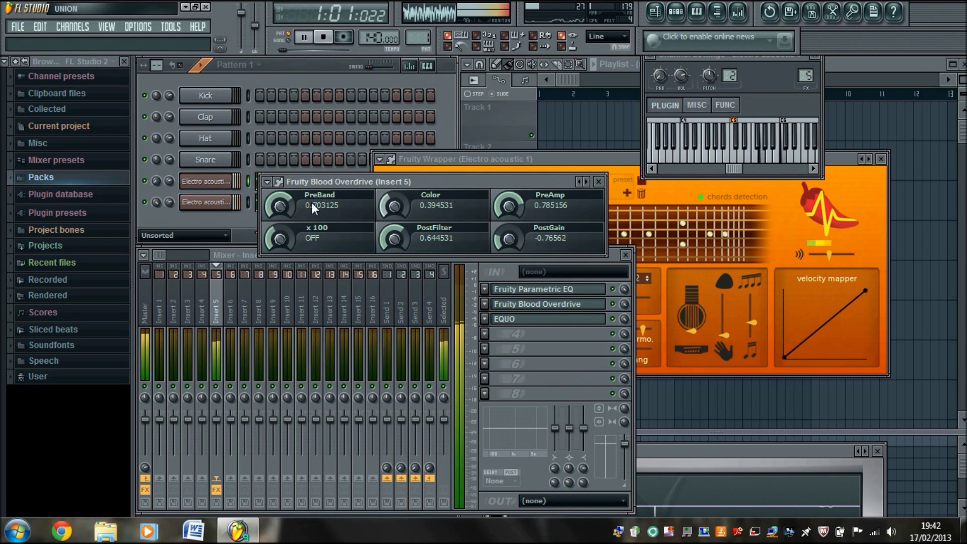
left_click_drag(312, 203, 312, 223)
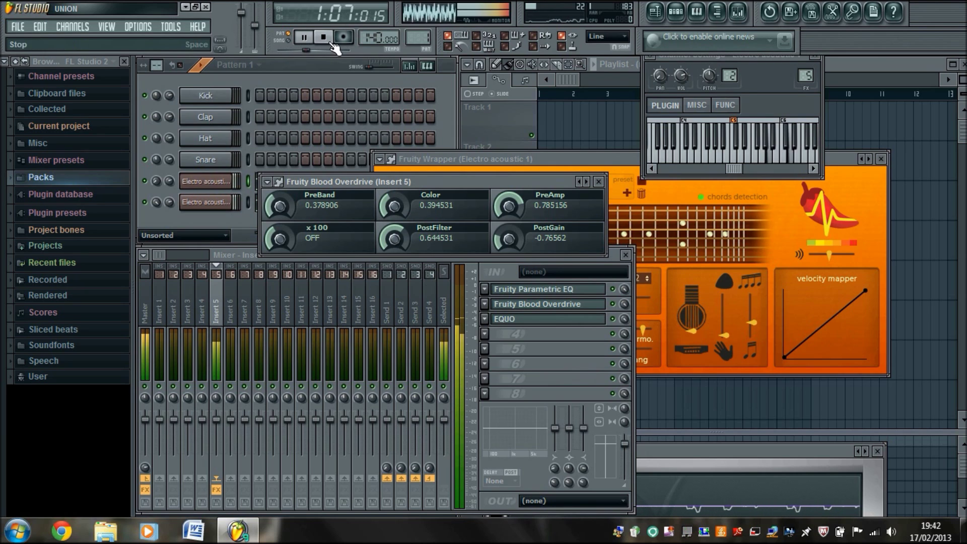
mouse_move(510, 204)
left_mouse_down()
mouse_move(510, 224)
mouse_move(516, 207)
left_mouse_up()
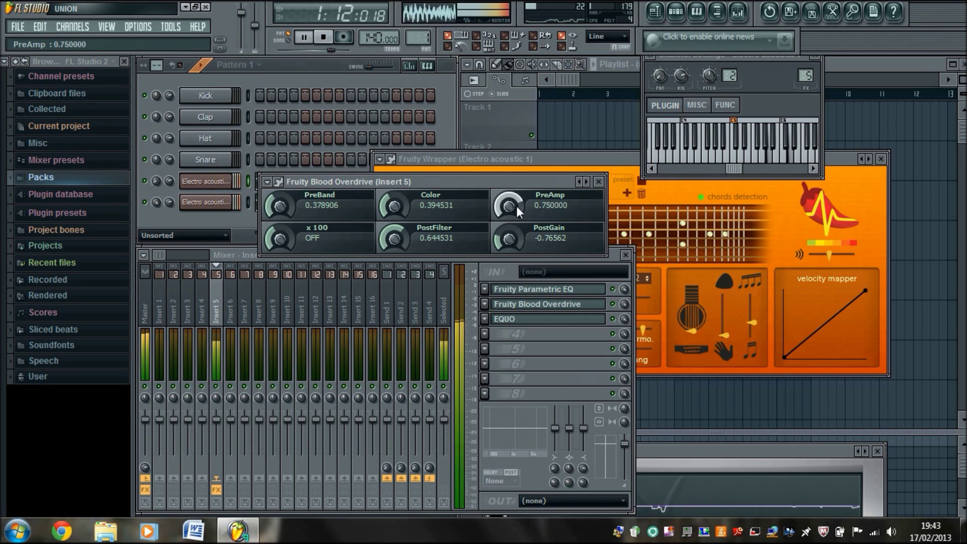
left_click(324, 38)
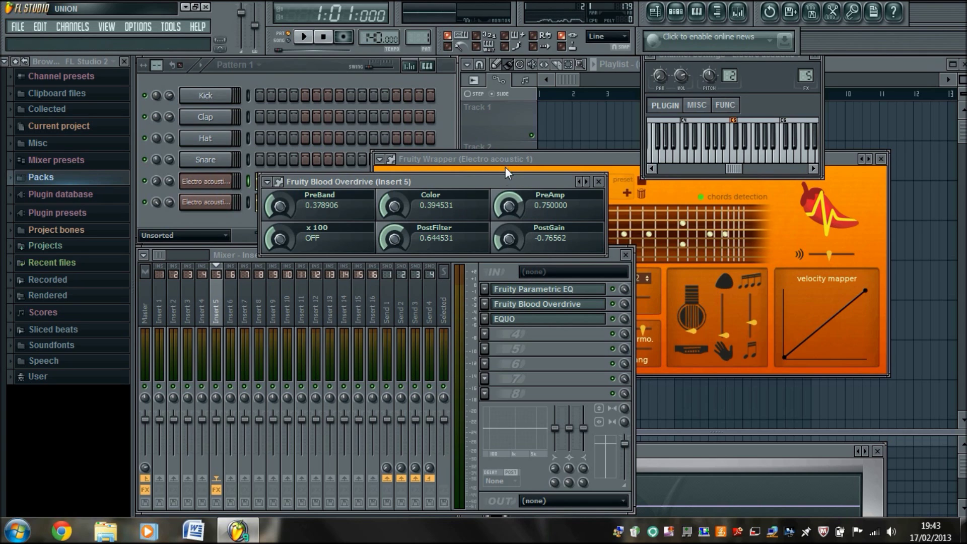
Step: Review the Fruity Blood Overdrive, Fruity Parametric EQ and EQUO settings on Insert 5, and close EQUO
left_click_drag(495, 180, 458, 144)
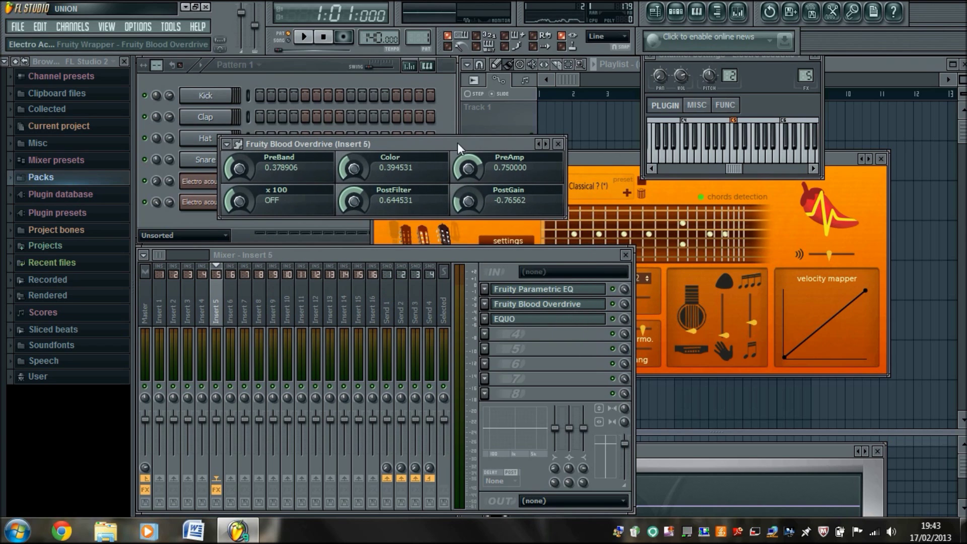
left_click(521, 304)
left_click(521, 304)
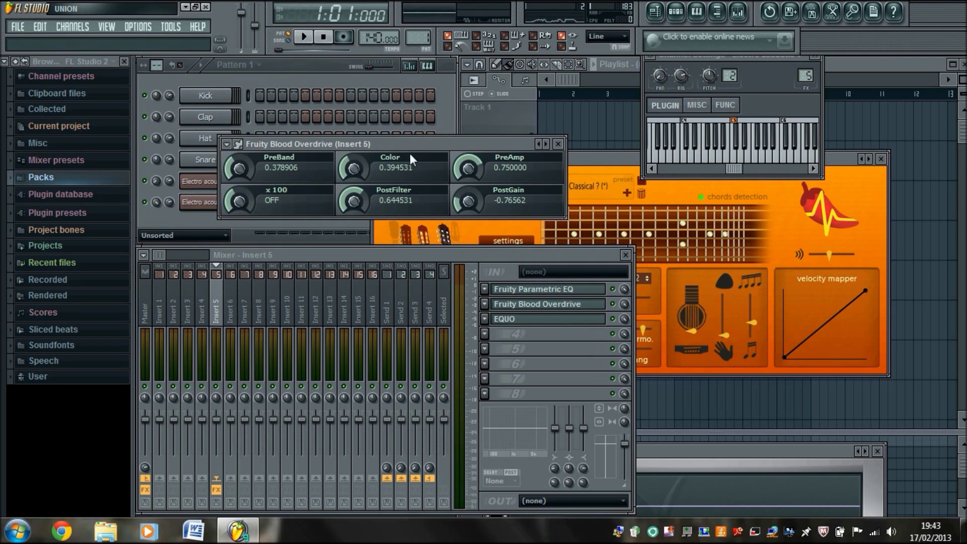
left_click(547, 291)
left_click(519, 319)
left_click_drag(376, 224, 530, 167)
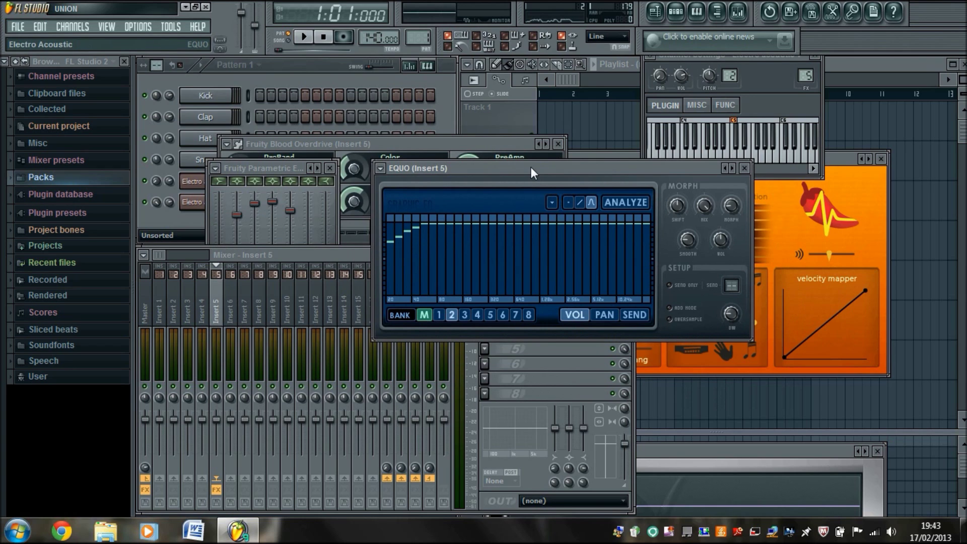
left_click(745, 168)
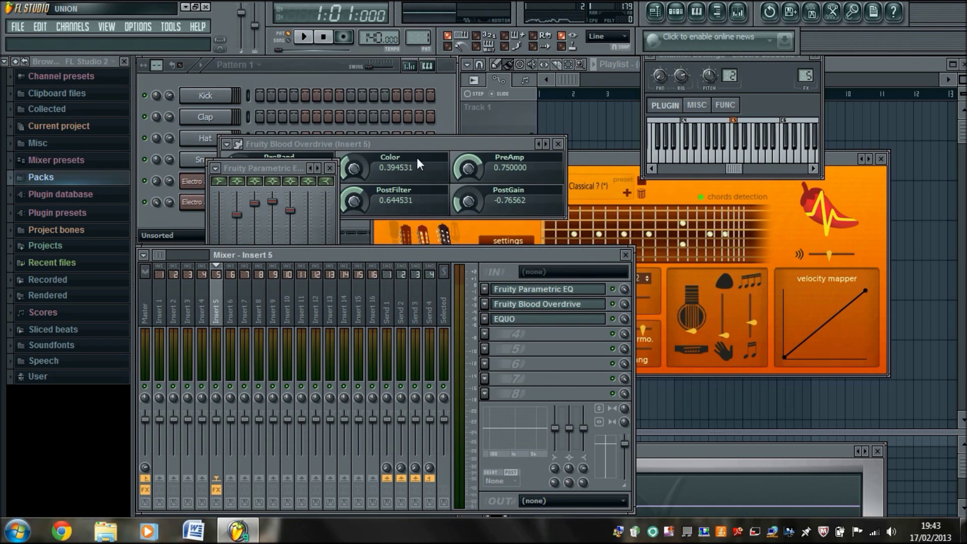
Step: Close the remaining effect windows, move the Spicy Guitar window clear of the step sequencer, and play the finished pattern
left_click(558, 145)
left_click(567, 162)
mouse_move(566, 166)
left_mouse_down()
mouse_move(452, 169)
mouse_move(422, 158)
mouse_move(570, 156)
left_mouse_up()
left_click_drag(510, 150, 611, 150)
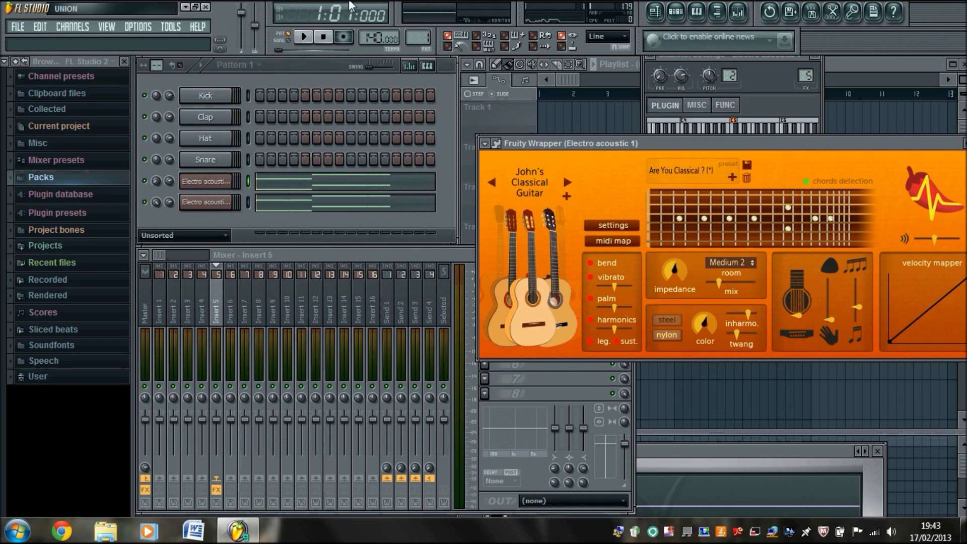
left_click(303, 37)
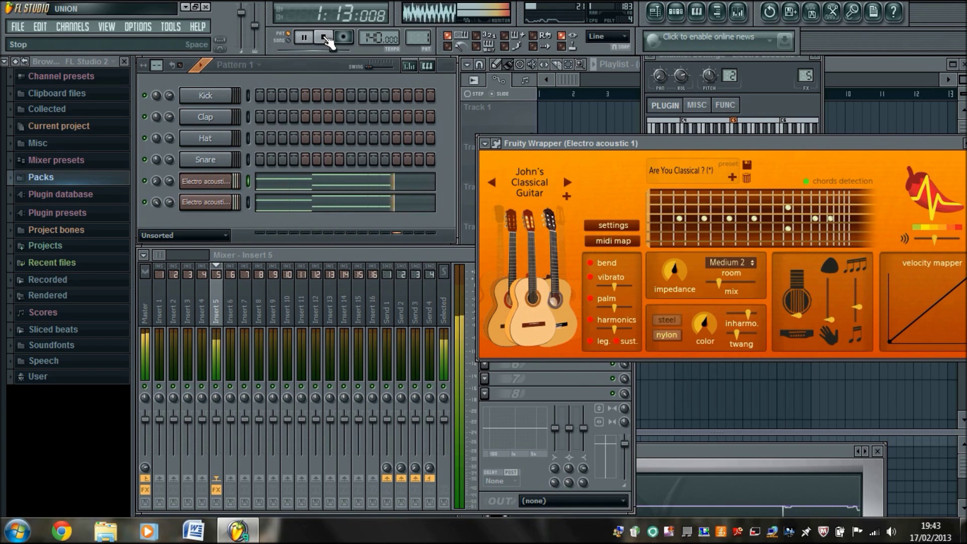
left_click(326, 39)
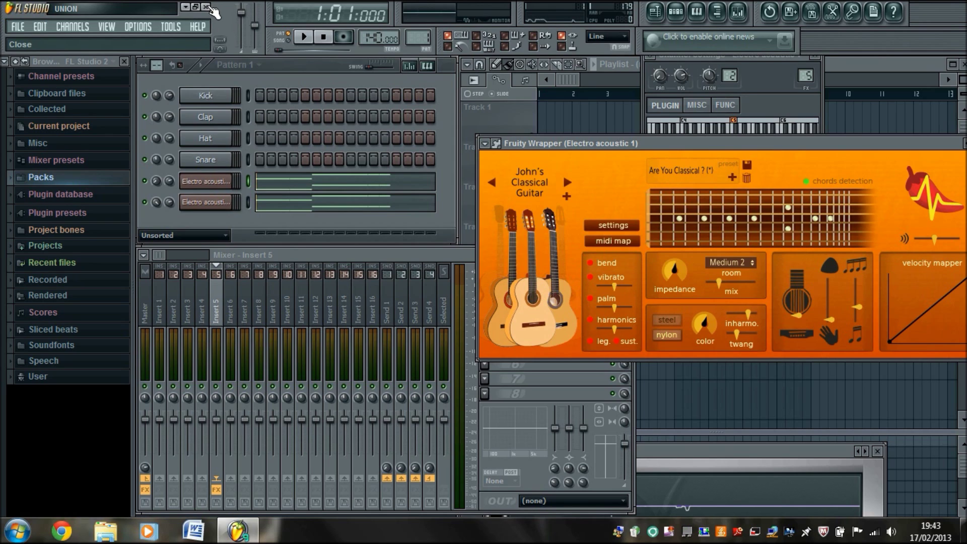
Step: Close the program without saving the changes to untitled.flp
left_click(211, 7)
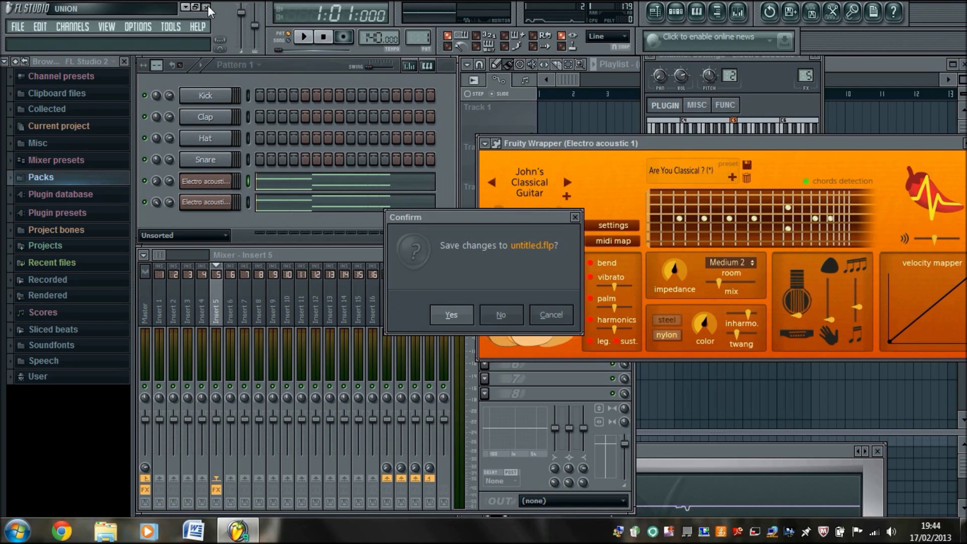
left_click(501, 315)
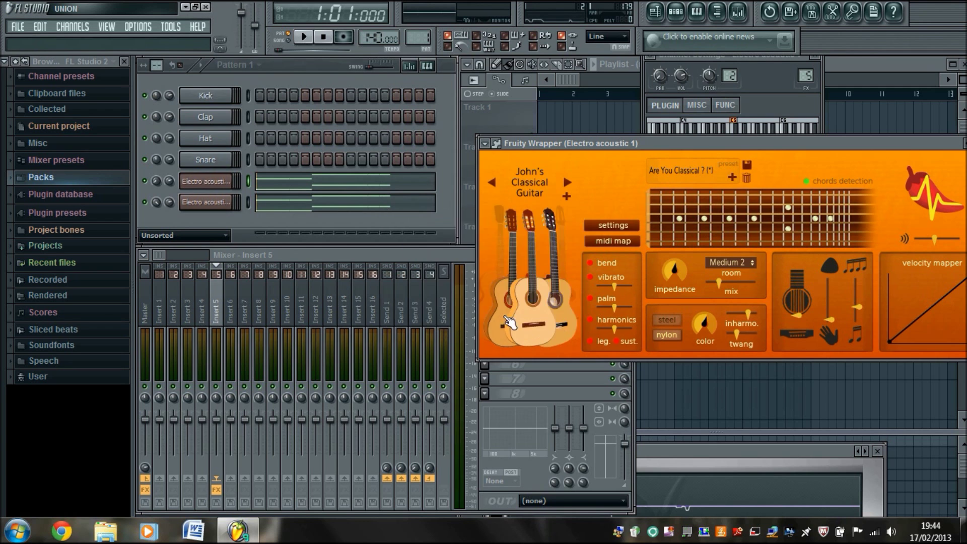